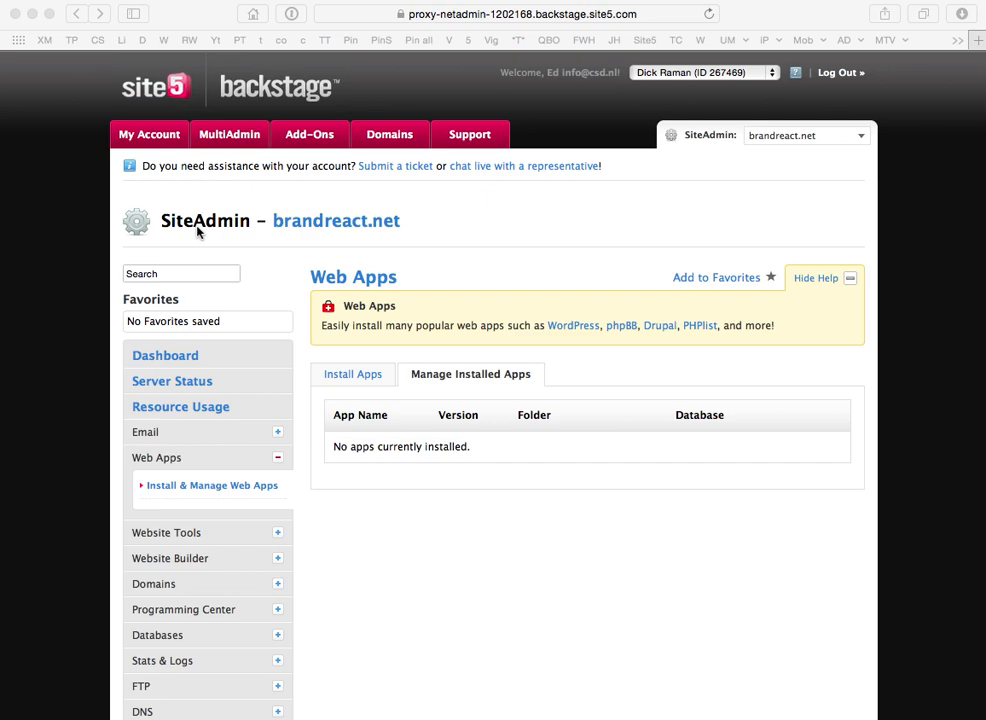
Go to the Web Apps installer for brandreact.net and select WordPress.
left_click(185, 492)
left_click(186, 492)
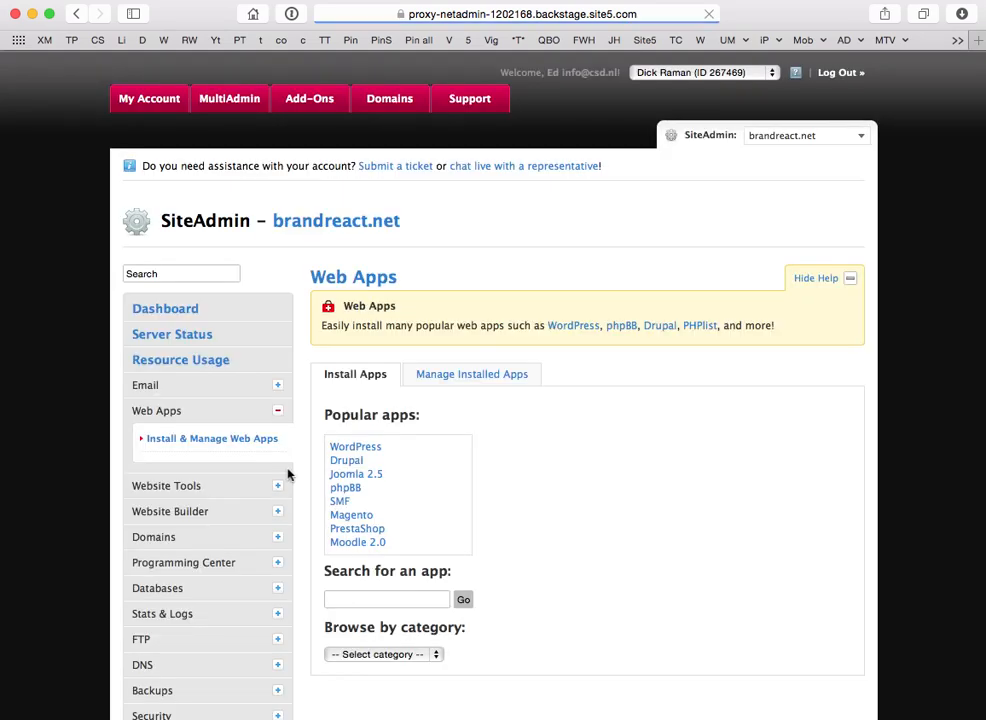
left_click(355, 448)
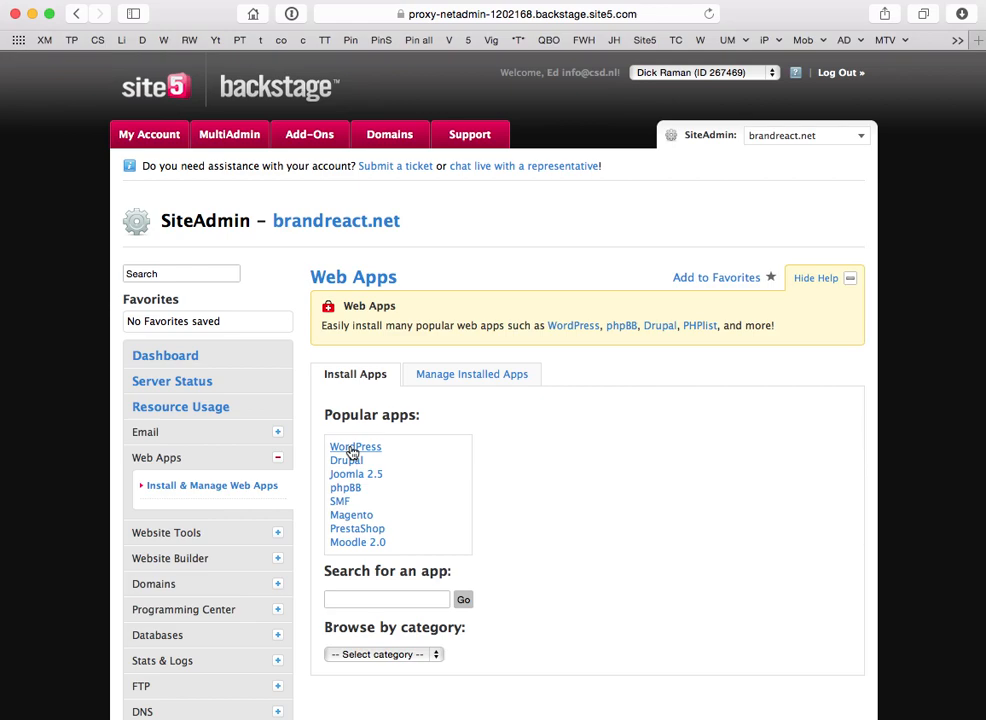
left_click(352, 450)
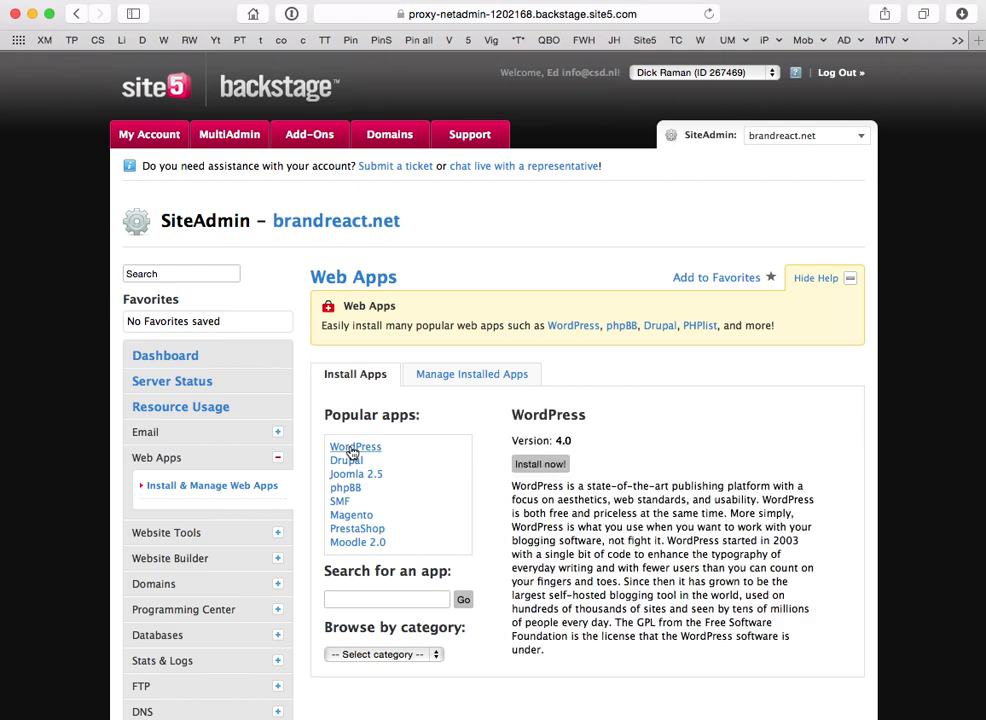
left_click(540, 465)
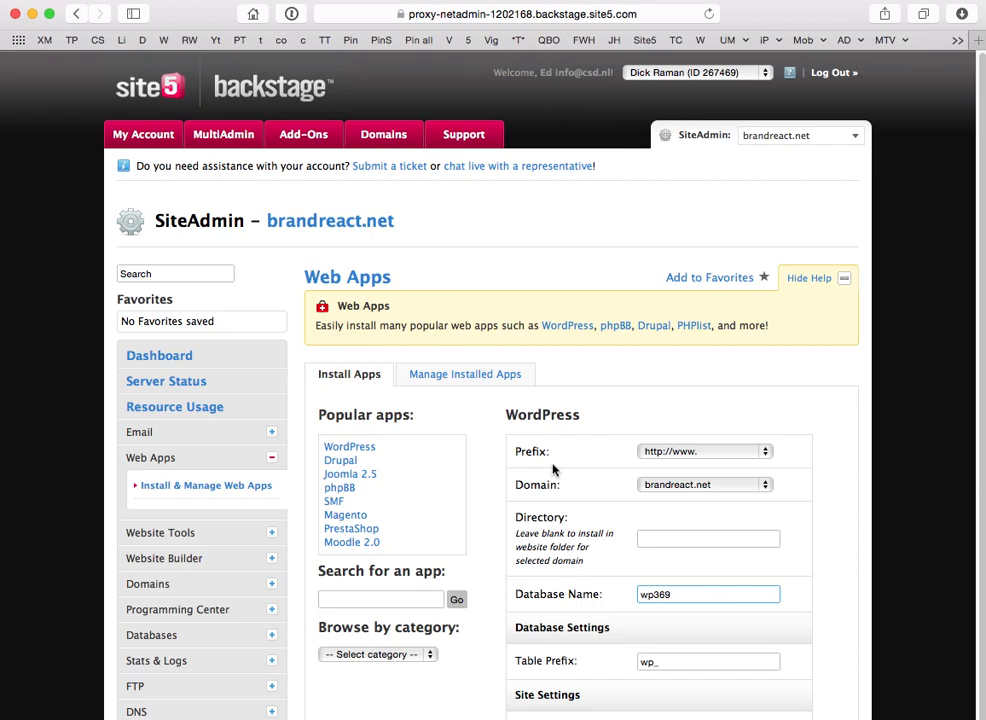
left_click(706, 457)
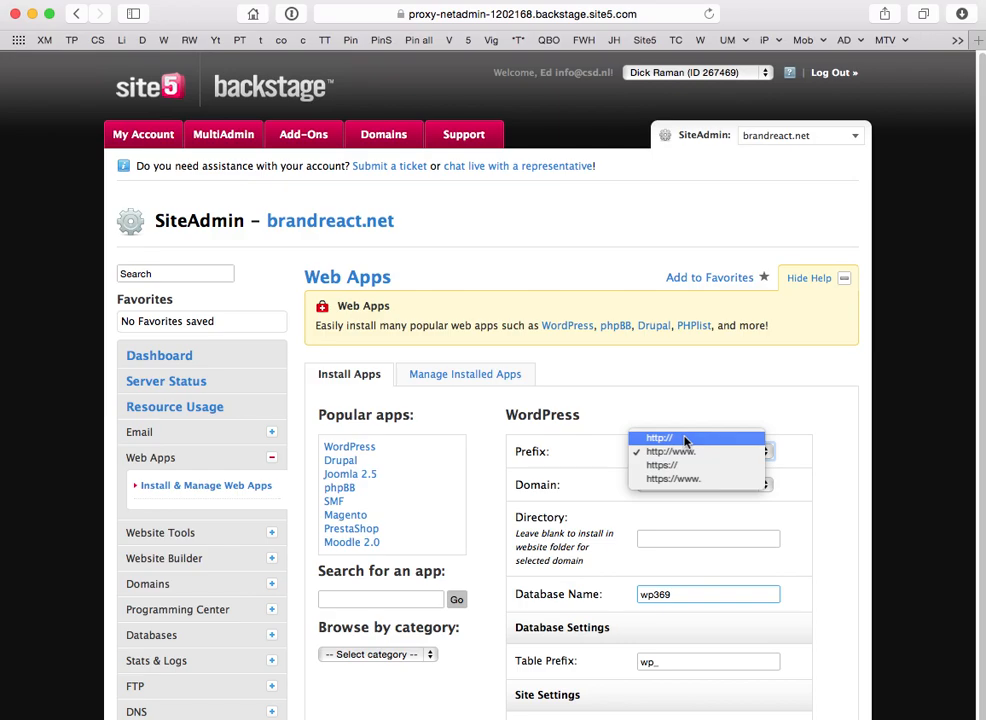
left_click(685, 440)
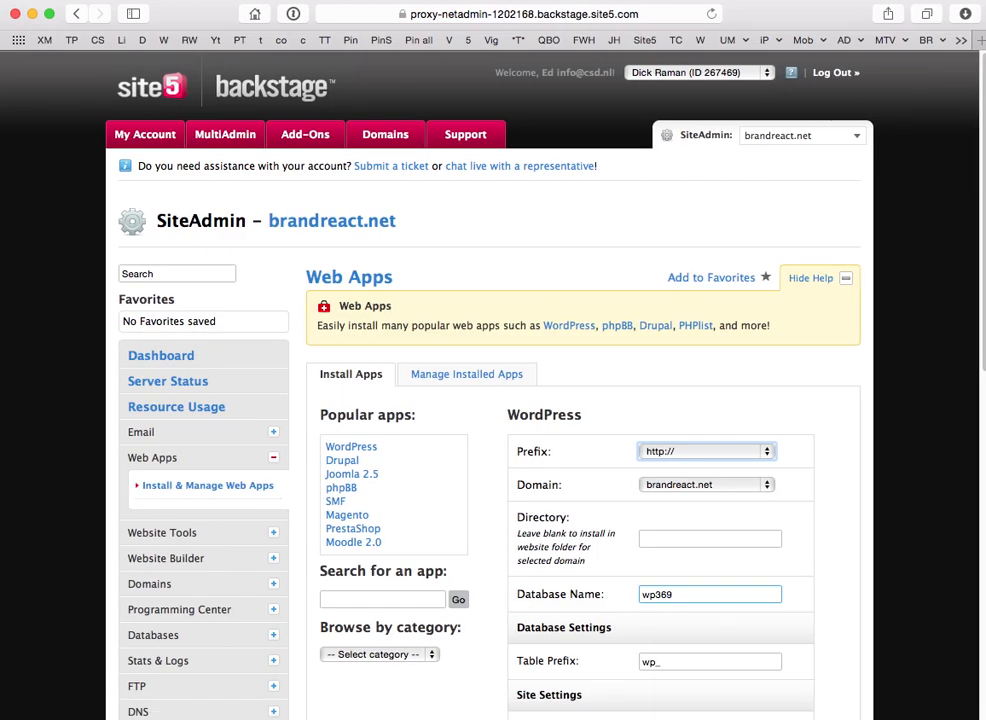
Replace the default site name 'My Blog' with 'BrandReact.net'.
scroll(800, 676, "down", 2)
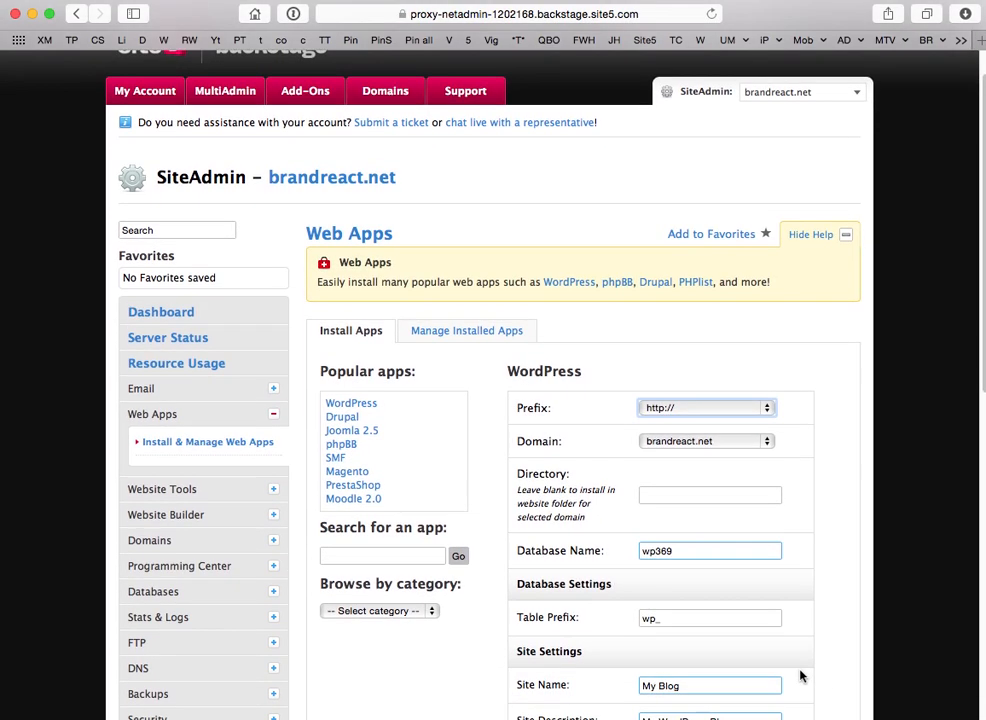
scroll(800, 676, "down", 3)
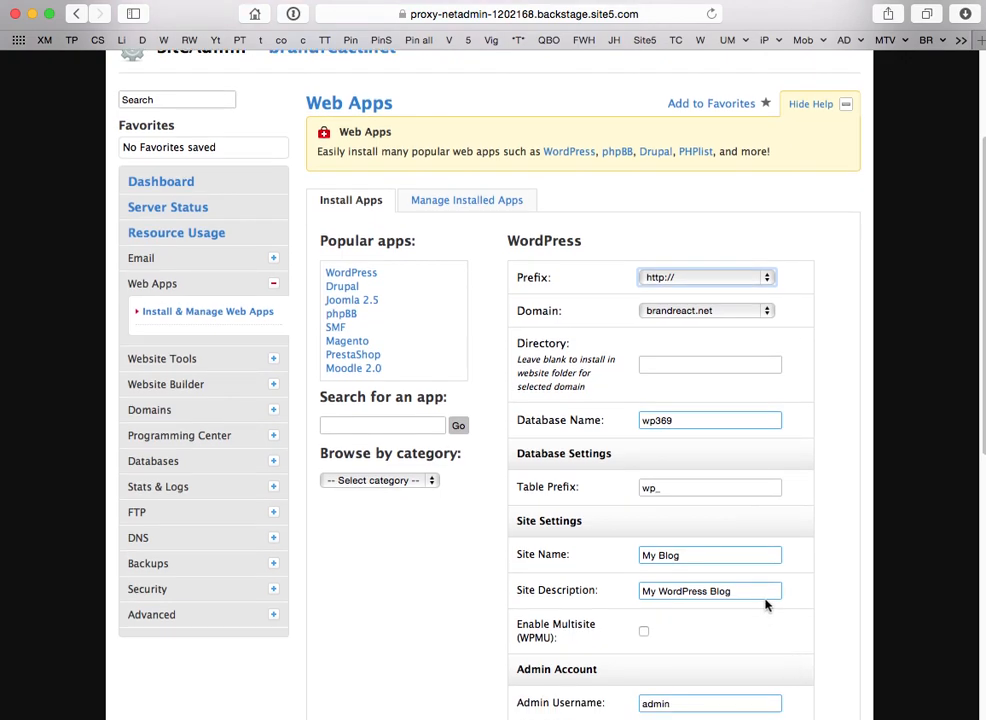
left_click_drag(704, 555, 634, 557)
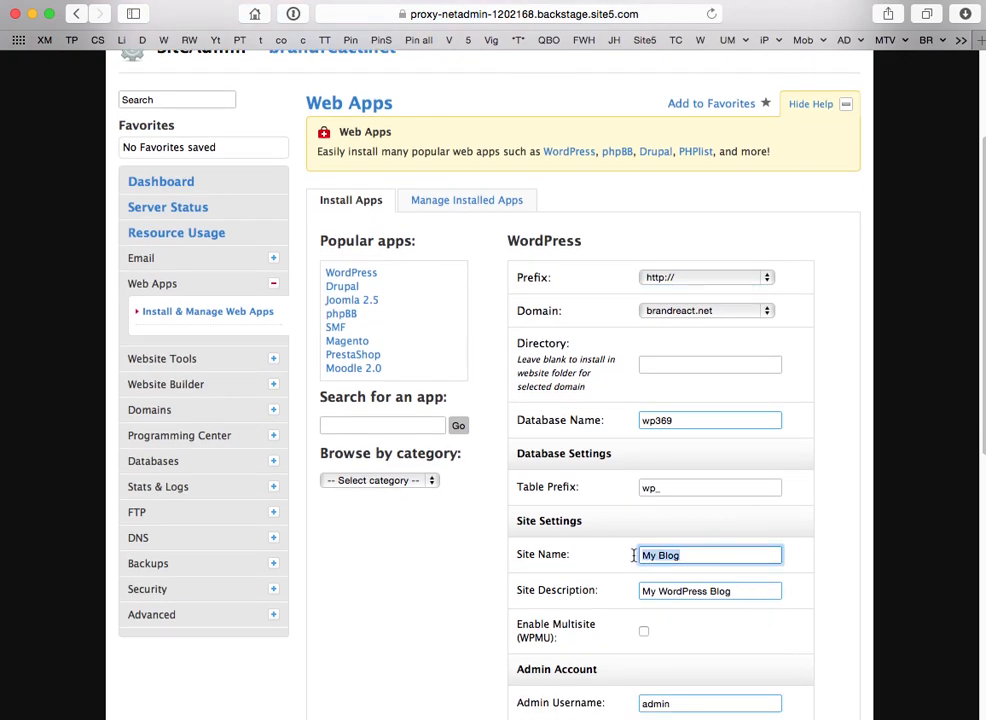
type("BrandReact.net")
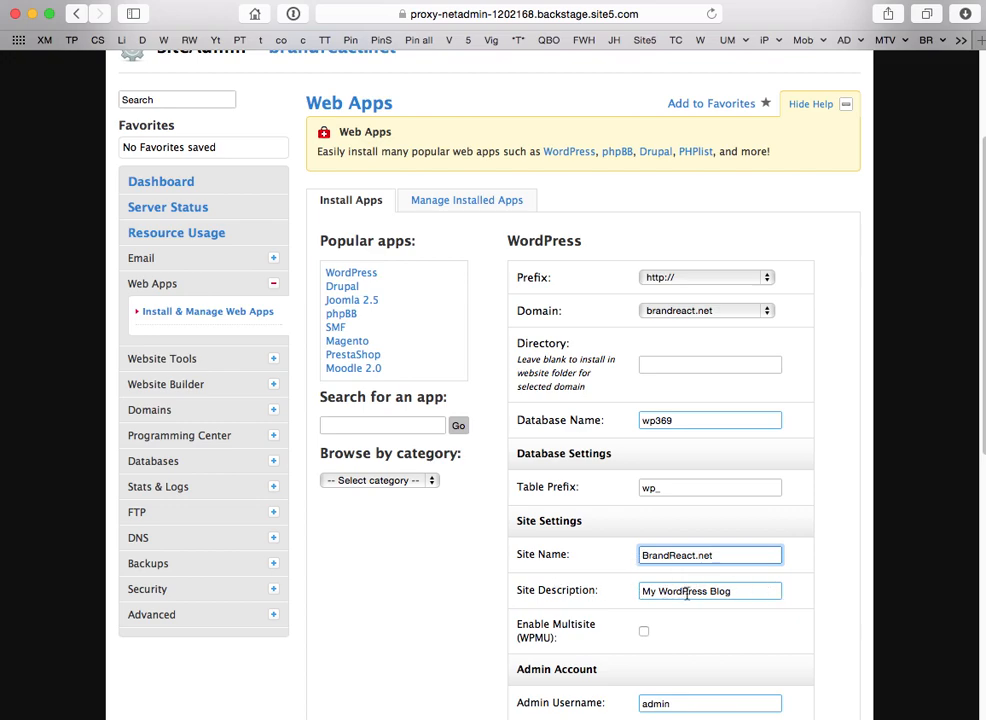
scroll(693, 610, "down", 2)
scroll(693, 610, "down", 4)
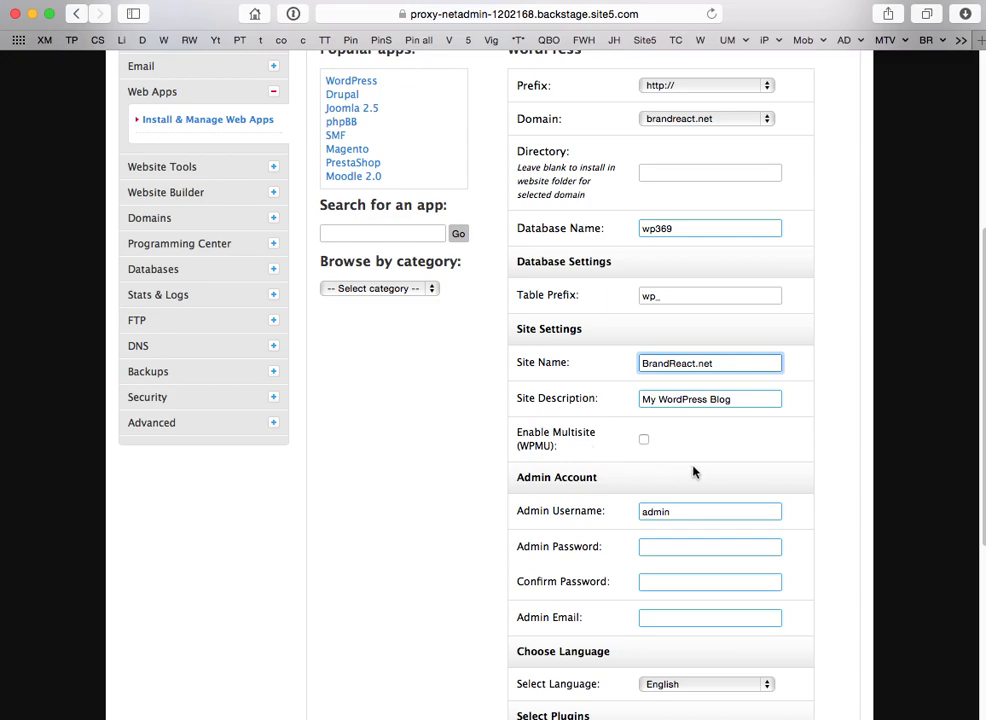
scroll(704, 487, "down", 1)
scroll(703, 487, "down", 3)
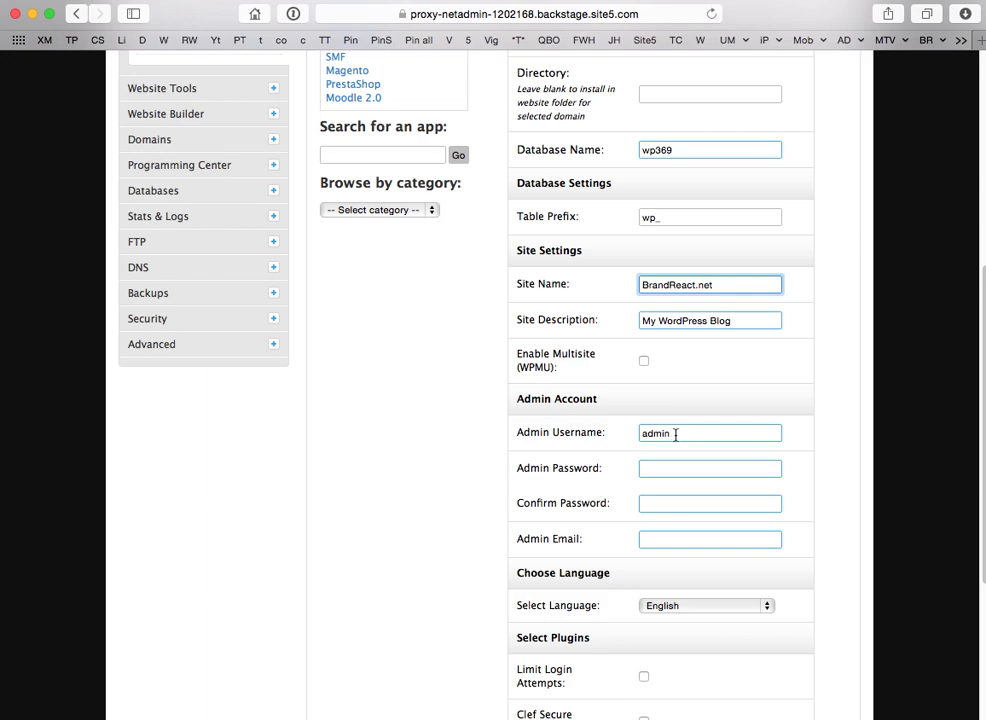
Replace the default 'admin' username with a new admin username.
left_click_drag(676, 434, 628, 434)
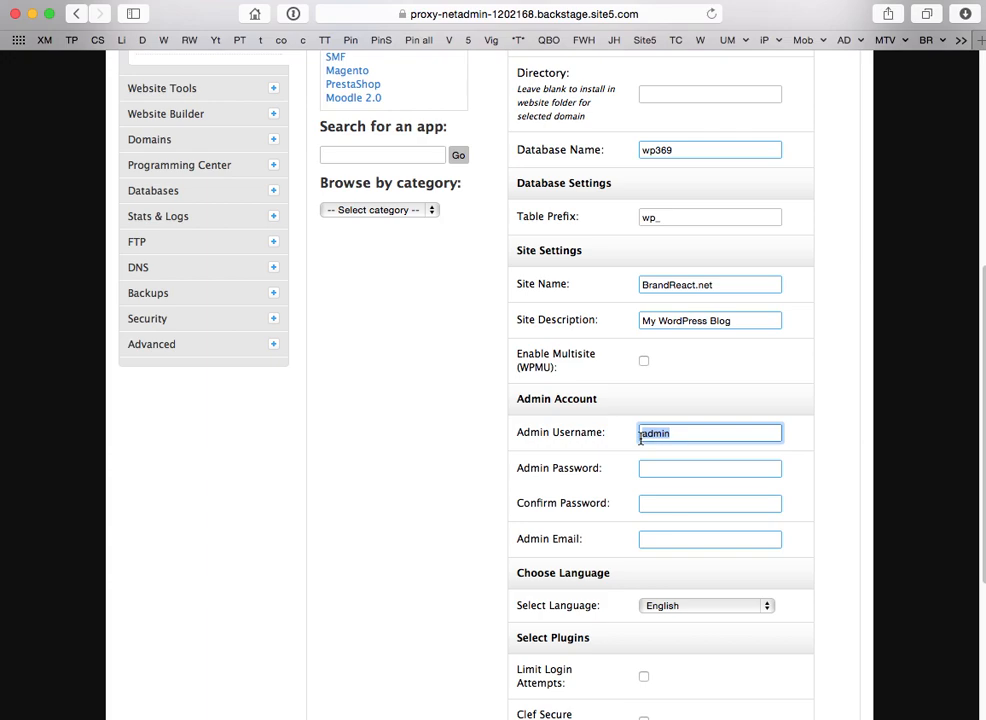
type("brander")
scroll(643, 451, "up", 1)
scroll(655, 473, "down", 1)
Enter the admin password in both password fields and fill in the admin e-mail.
left_click(655, 472)
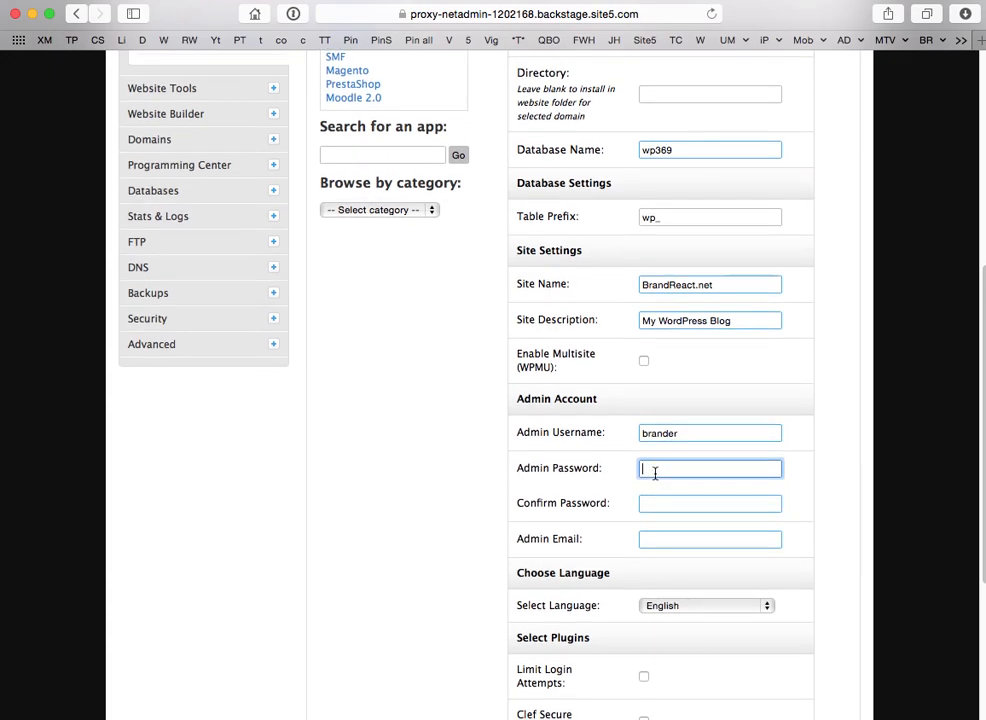
type("••••••••••")
left_click(657, 504)
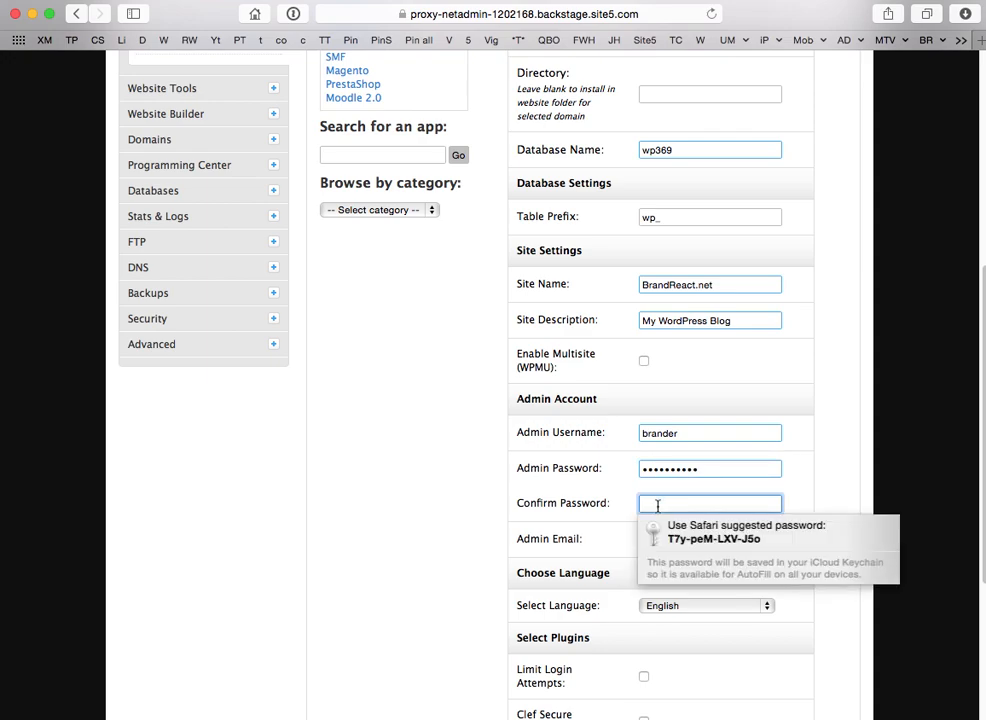
type("••••••••••")
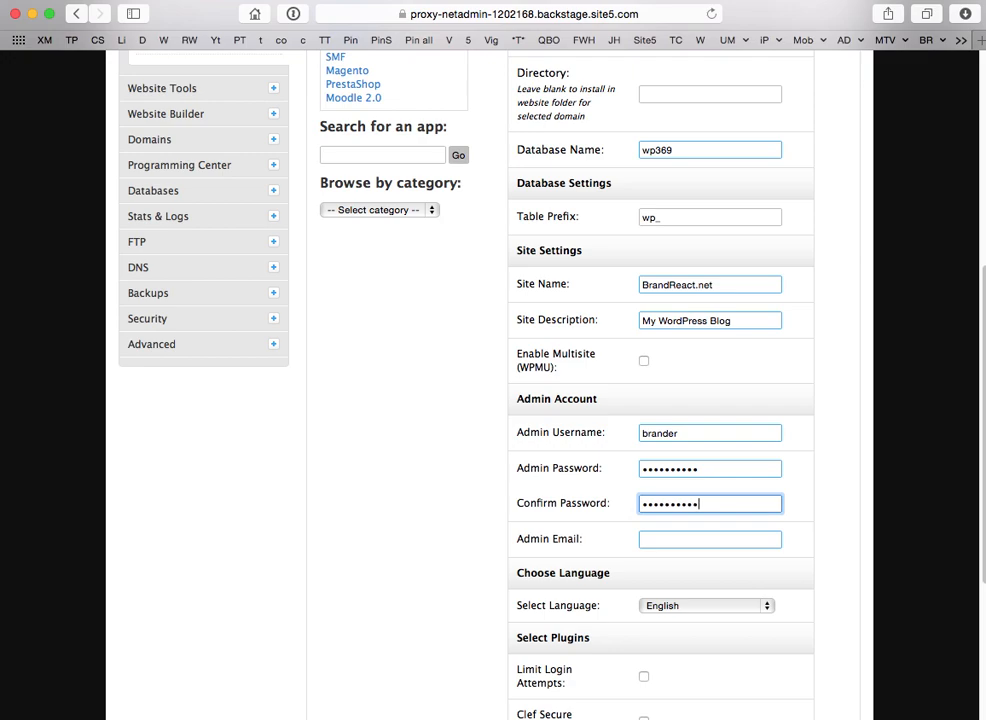
left_click(655, 537)
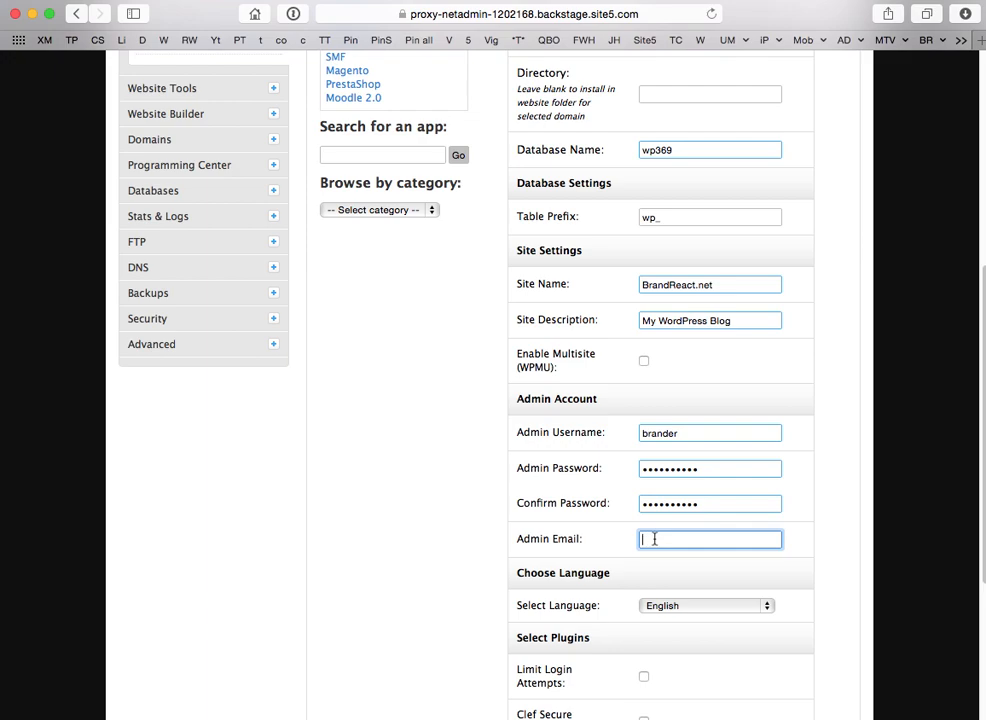
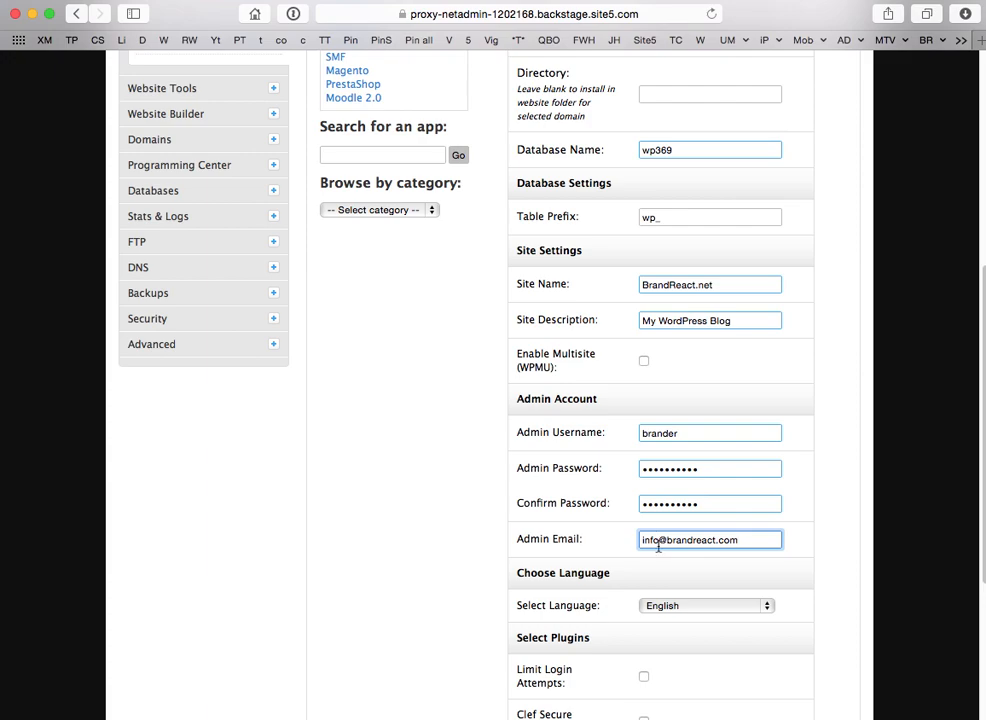
Enable the Limit Login Attempts plugin for the installation.
scroll(658, 548, "down", 3)
scroll(658, 548, "down", 5)
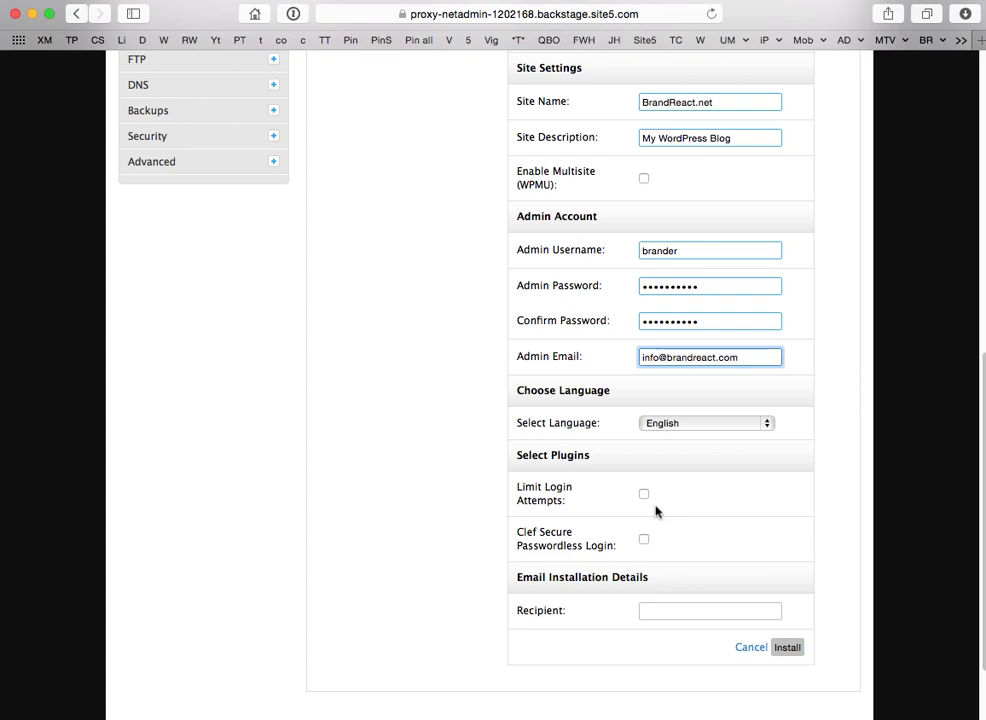
left_click(644, 496)
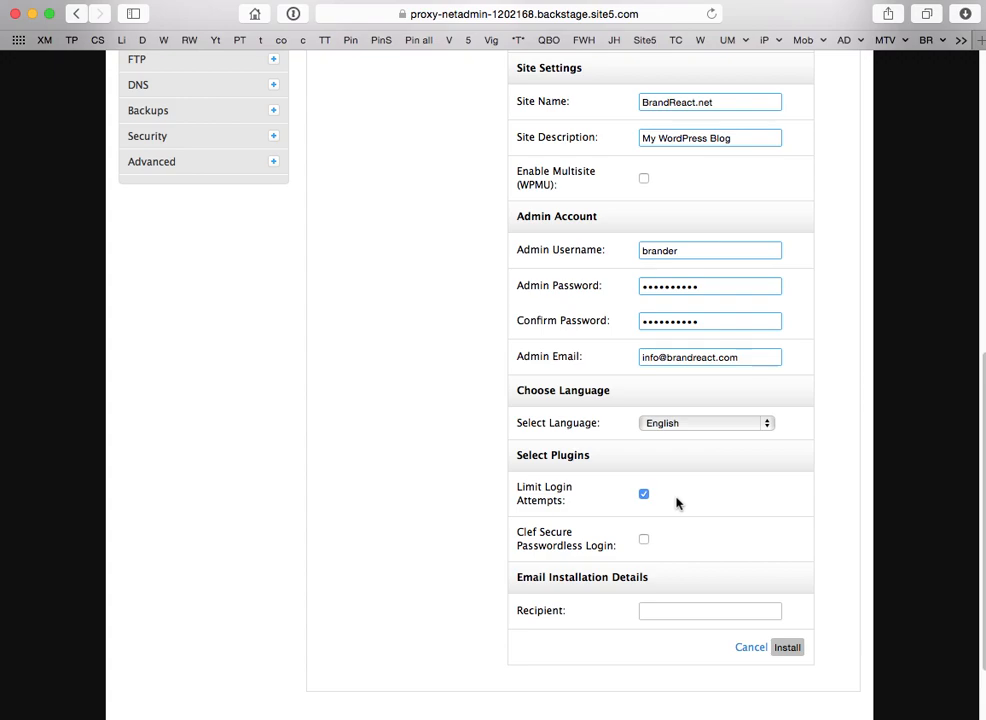
Copy the admin e-mail into the Recipient field and install WordPress, declining the password save.
scroll(676, 503, "down", 2)
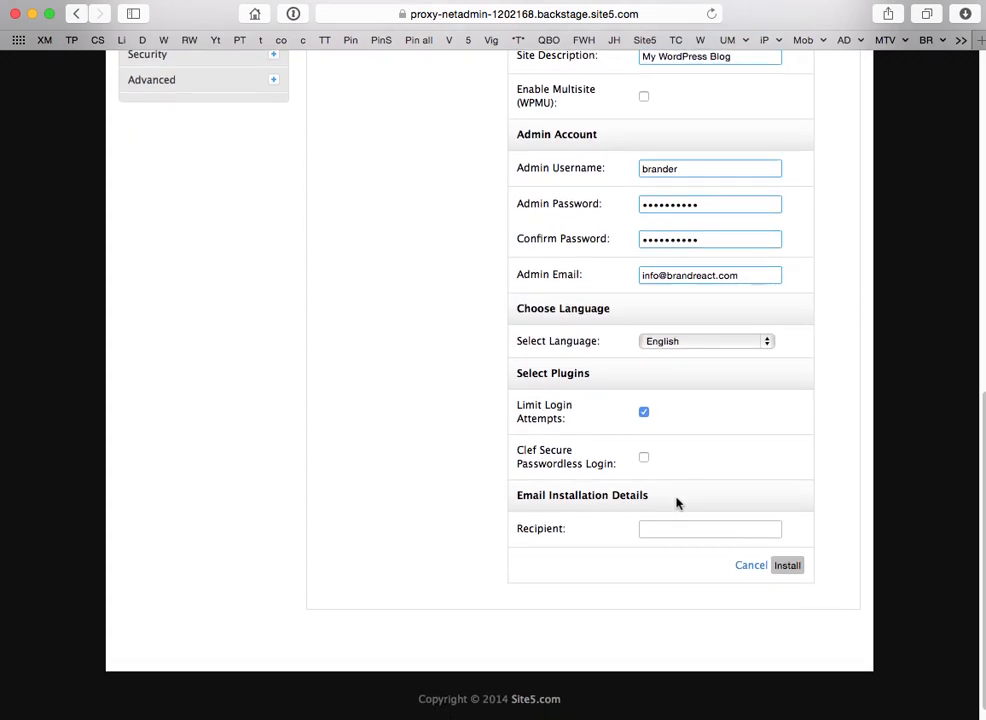
left_click_drag(746, 277, 629, 277)
key("super+c")
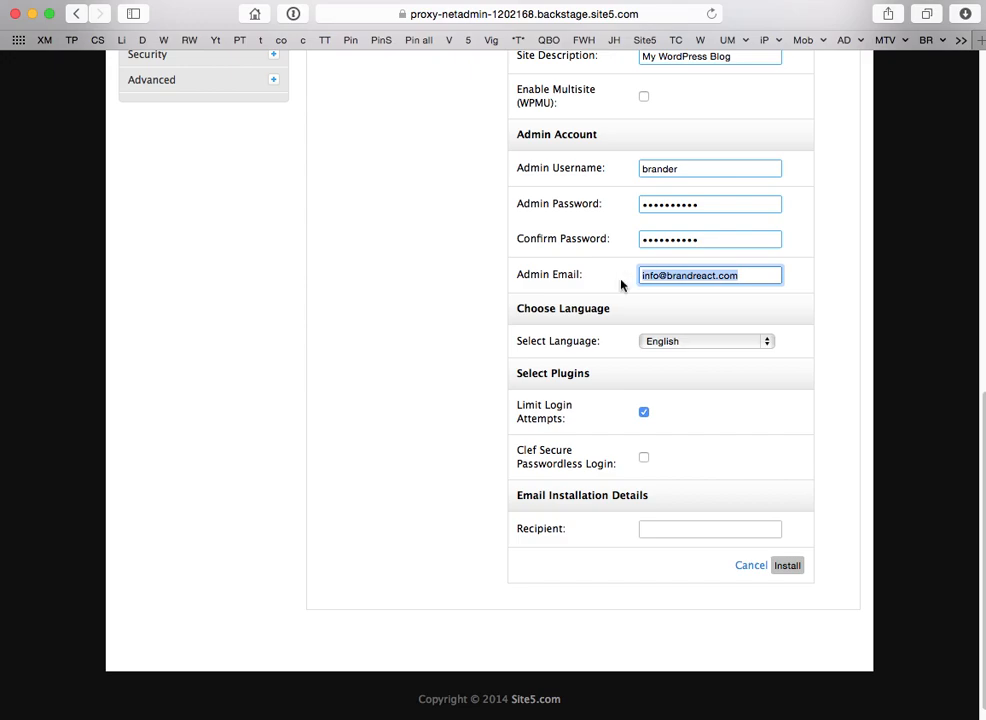
left_click(659, 528)
key("super+v")
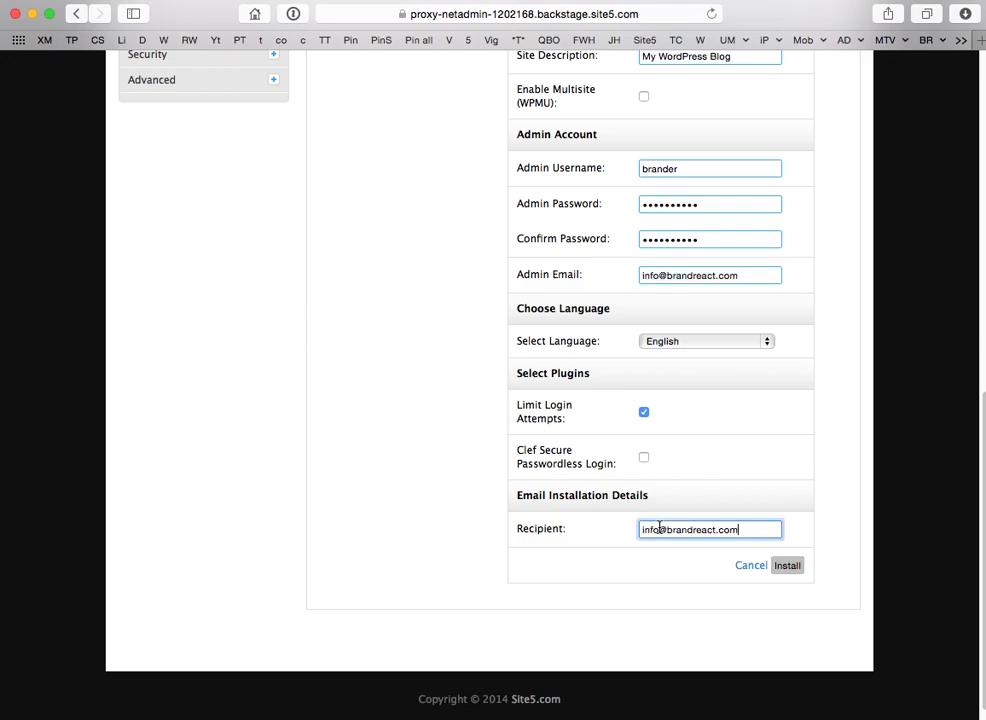
left_click(788, 566)
left_click(885, 375)
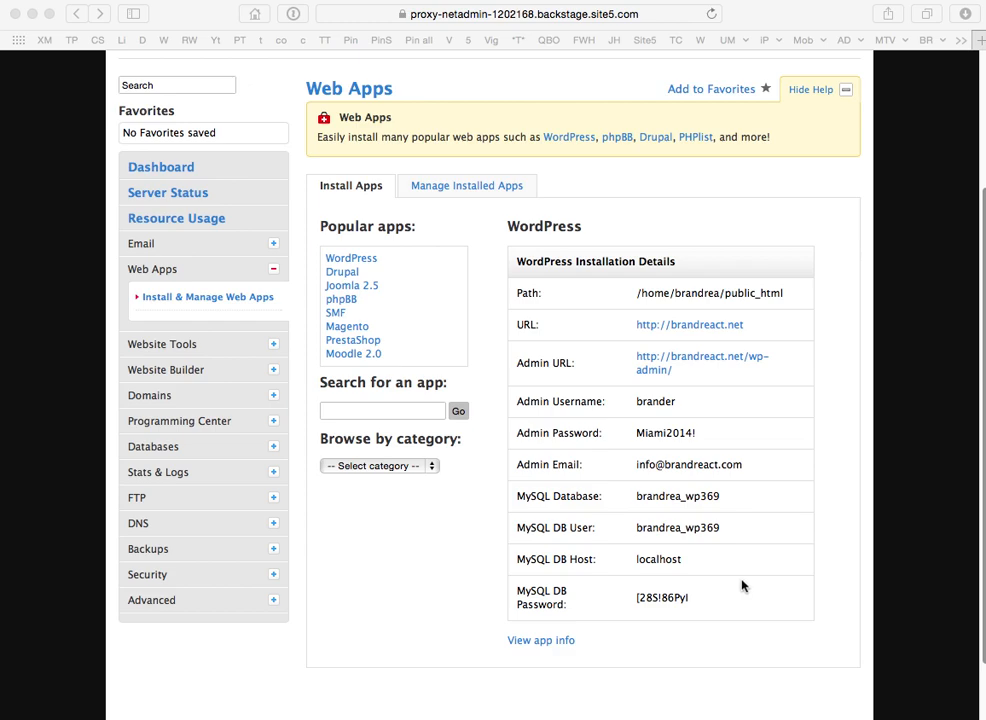
left_click(981, 43)
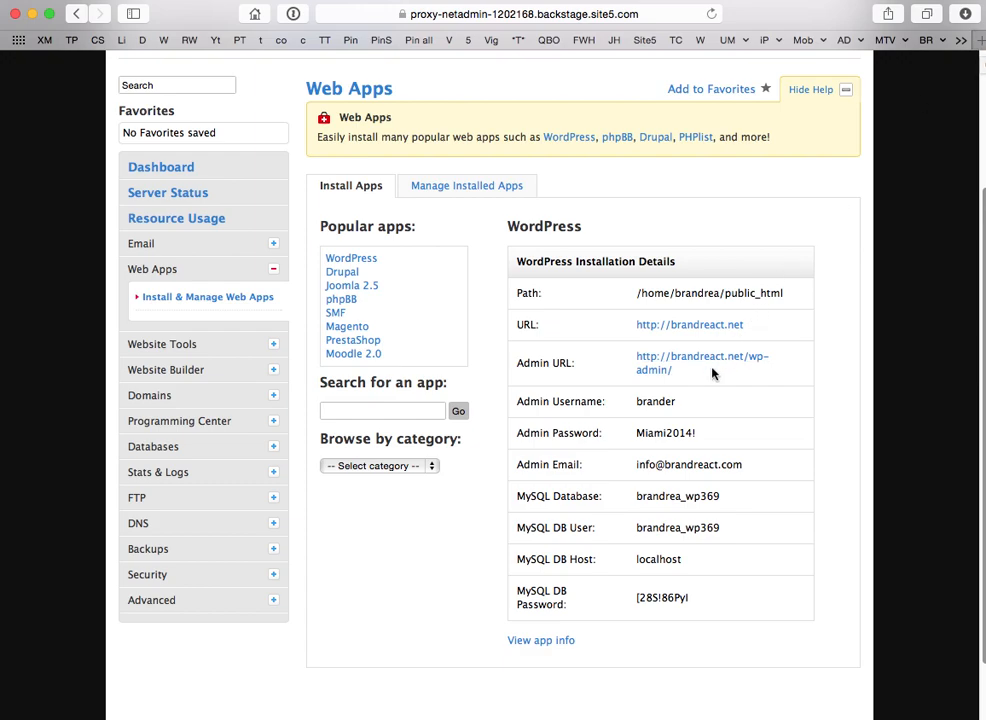
left_click_drag(697, 371, 665, 370)
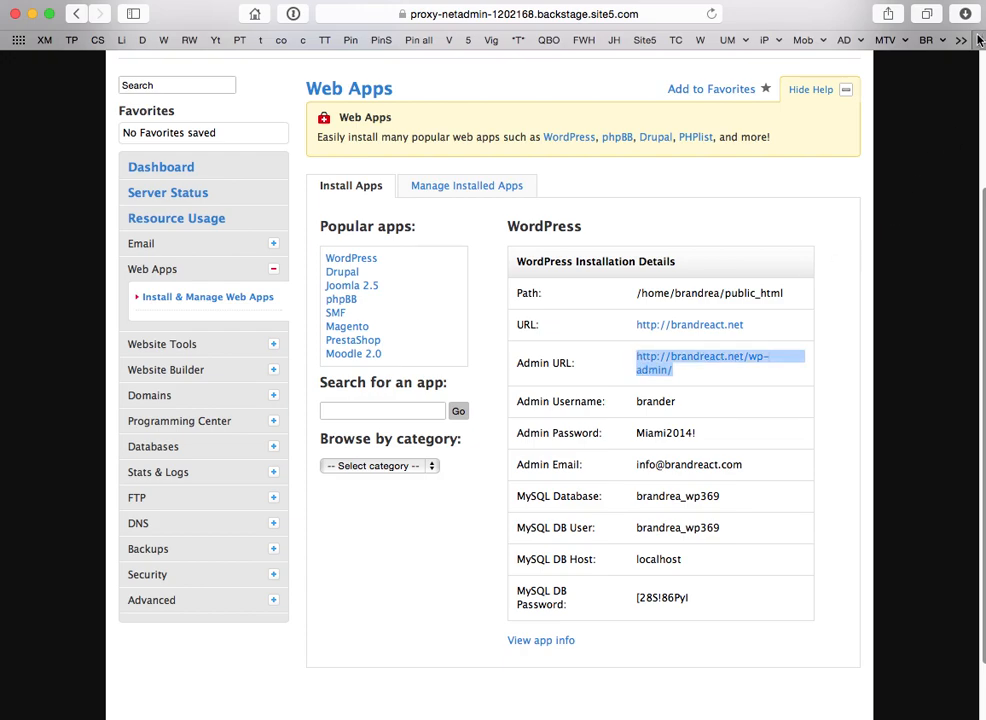
Load brandreact.net/wp-admin/ in a new Safari tab.
key("super+t")
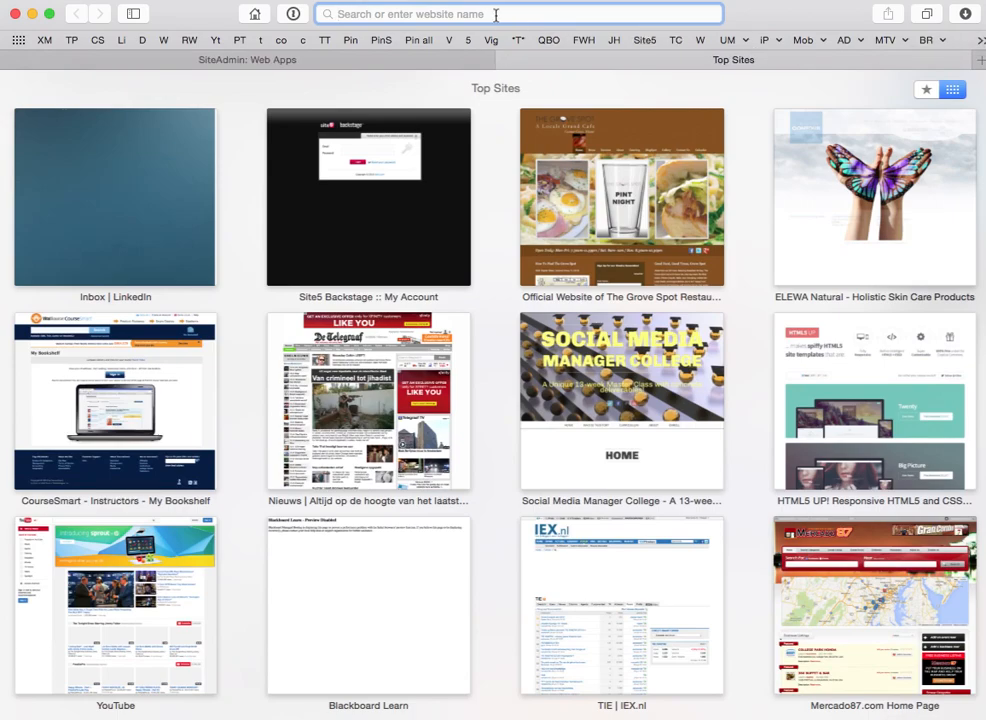
type("http://brandreact.net/wp-admin/")
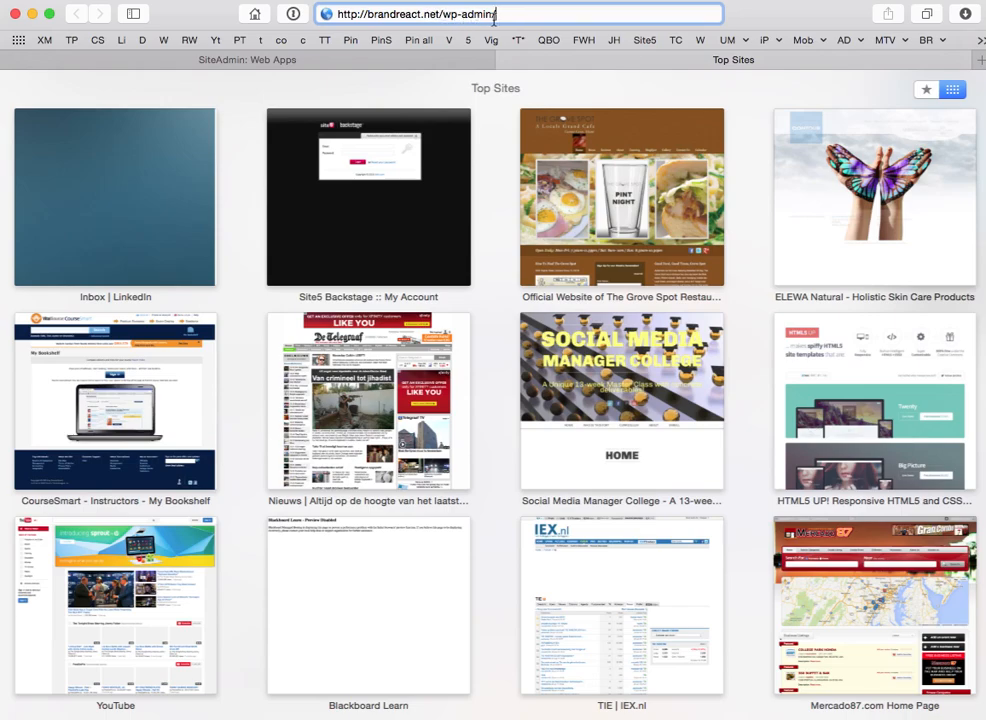
type("/")
key("Return")
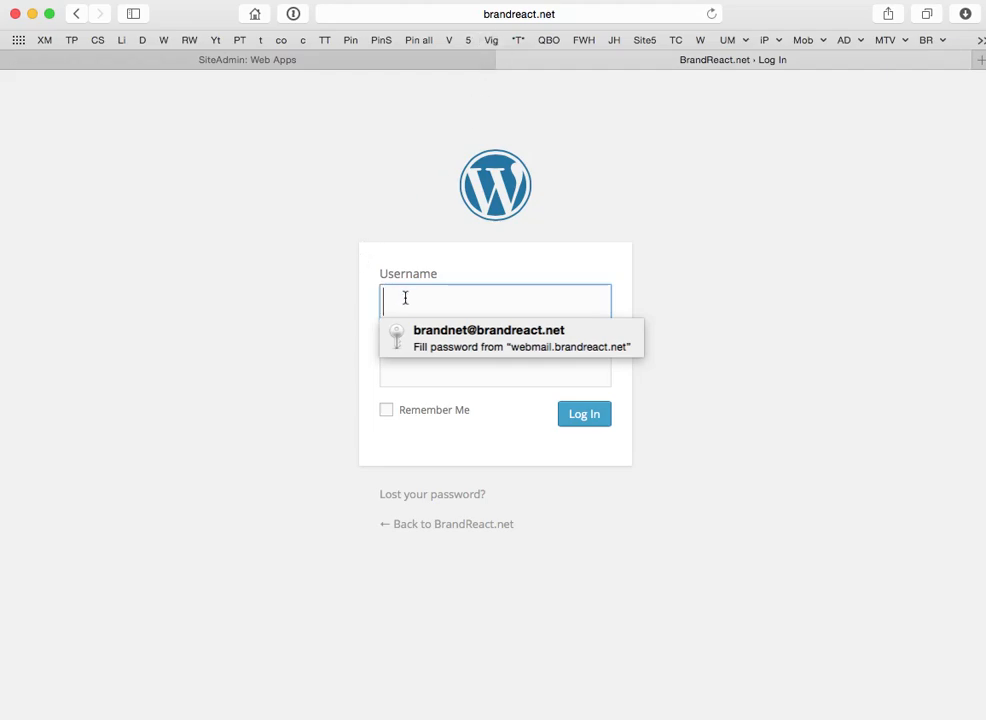
Log in as the new admin user with Remember Me ticked, declining to save the login.
type("brand")
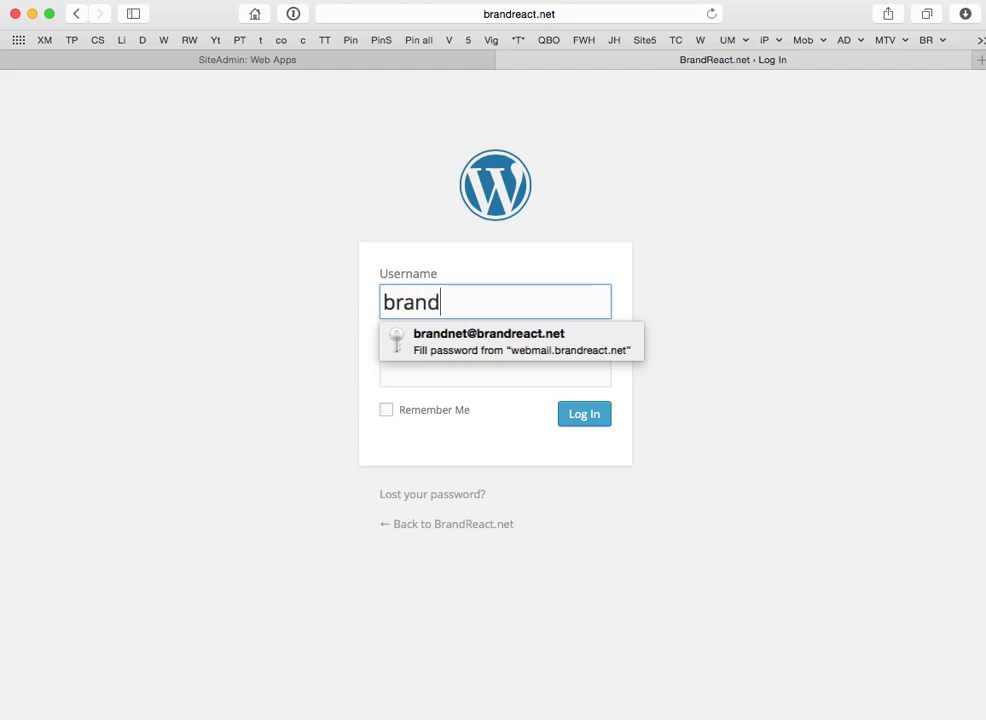
type("er")
key("Tab")
type("••••••••••")
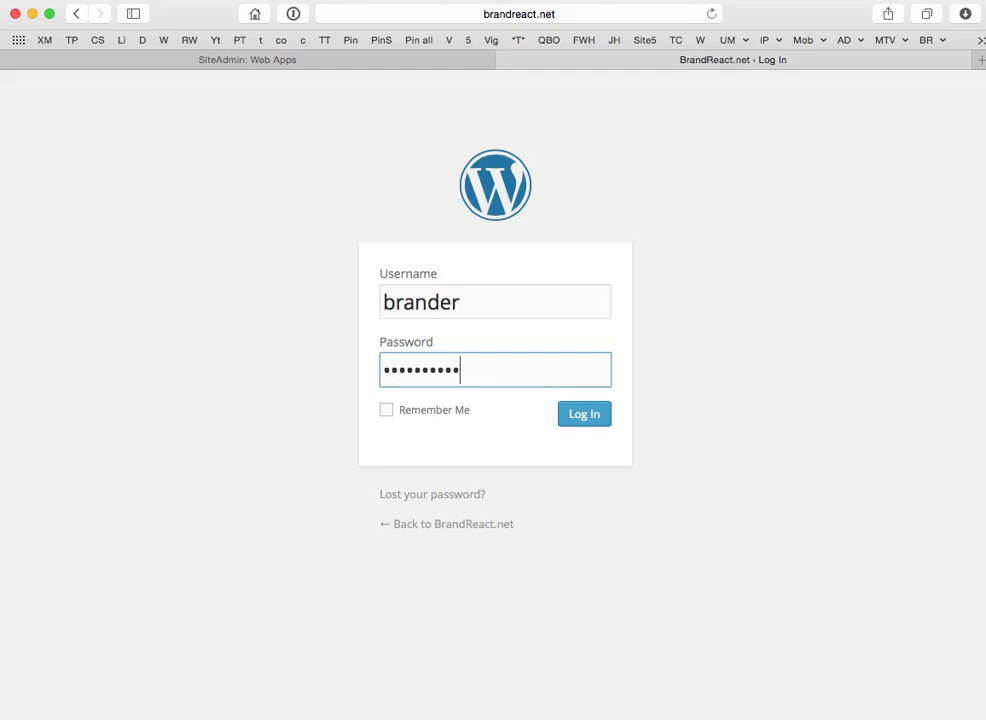
left_click(387, 411)
left_click(588, 416)
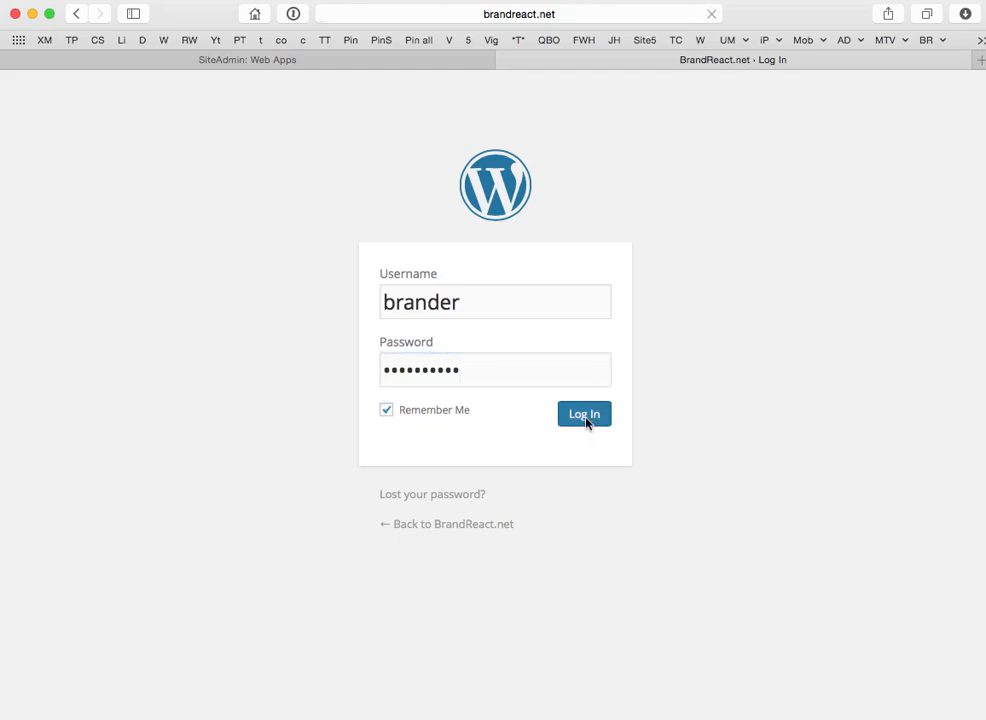
left_click(896, 372)
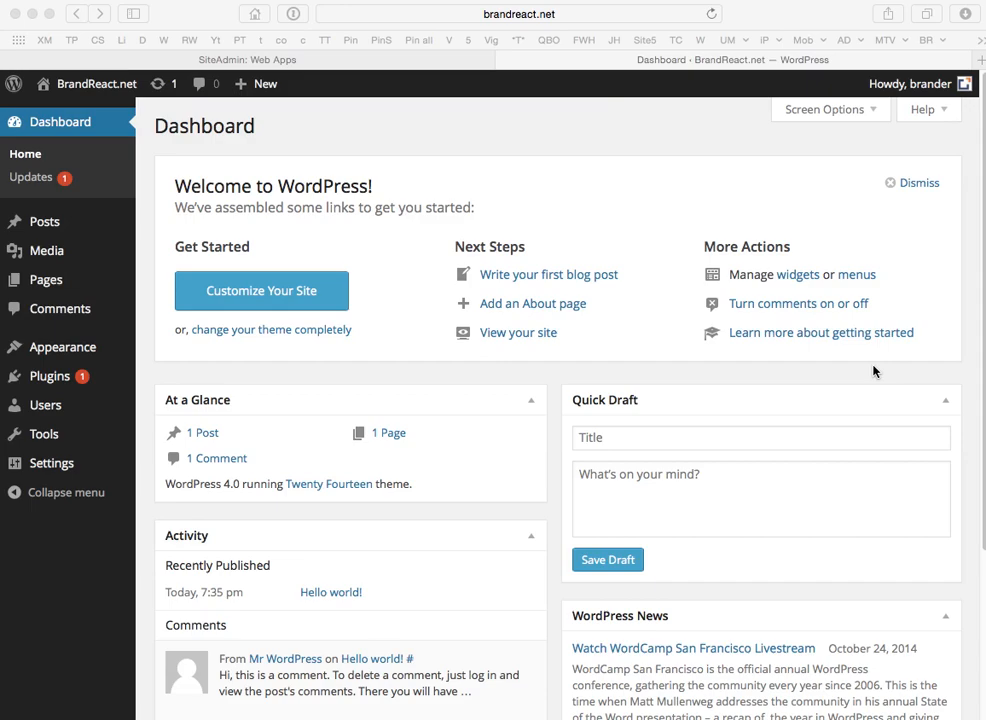
Open the All Users list from the Users menu.
left_click(40, 412)
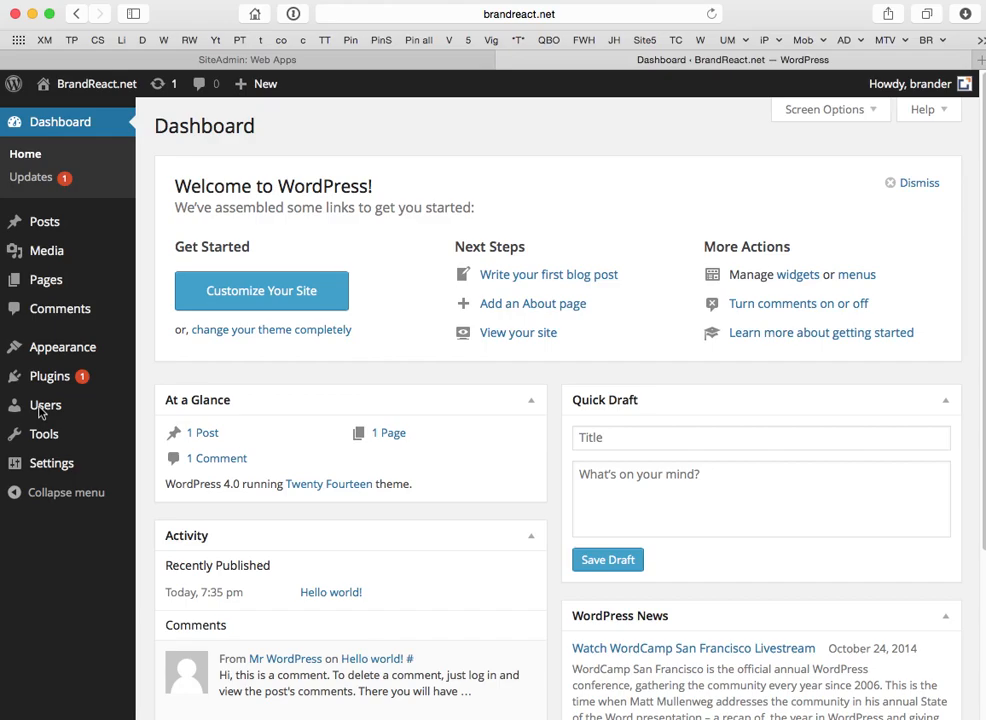
mouse_move(40, 412)
left_click(158, 410)
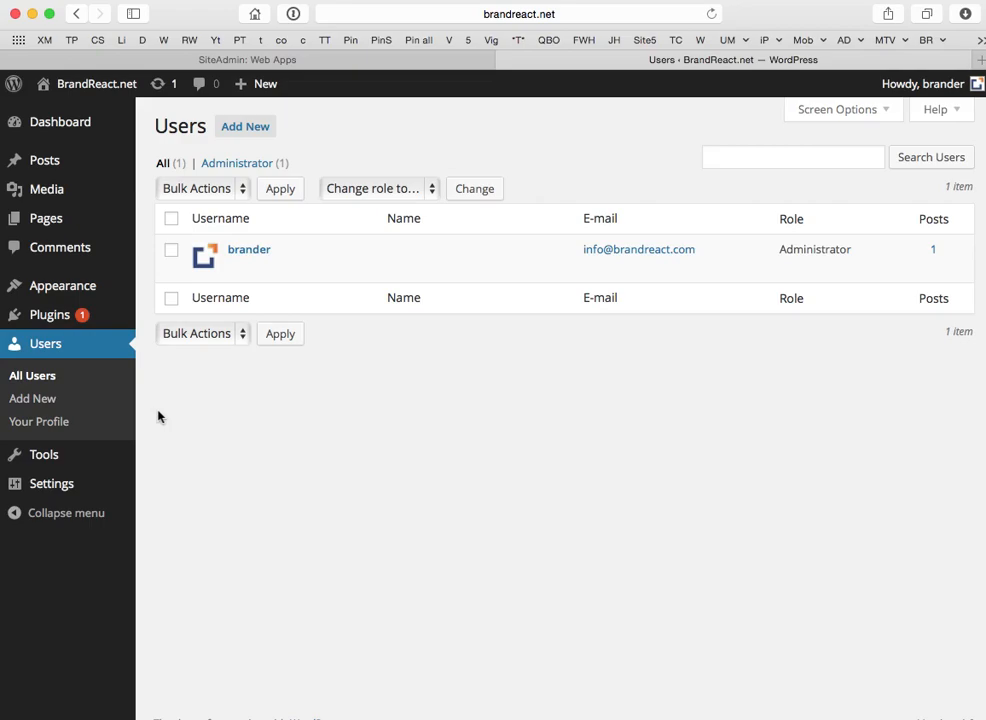
mouse_move(249, 275)
Start a new user and enter their username, e-mail, first name and last name.
left_click(249, 133)
left_click(389, 205)
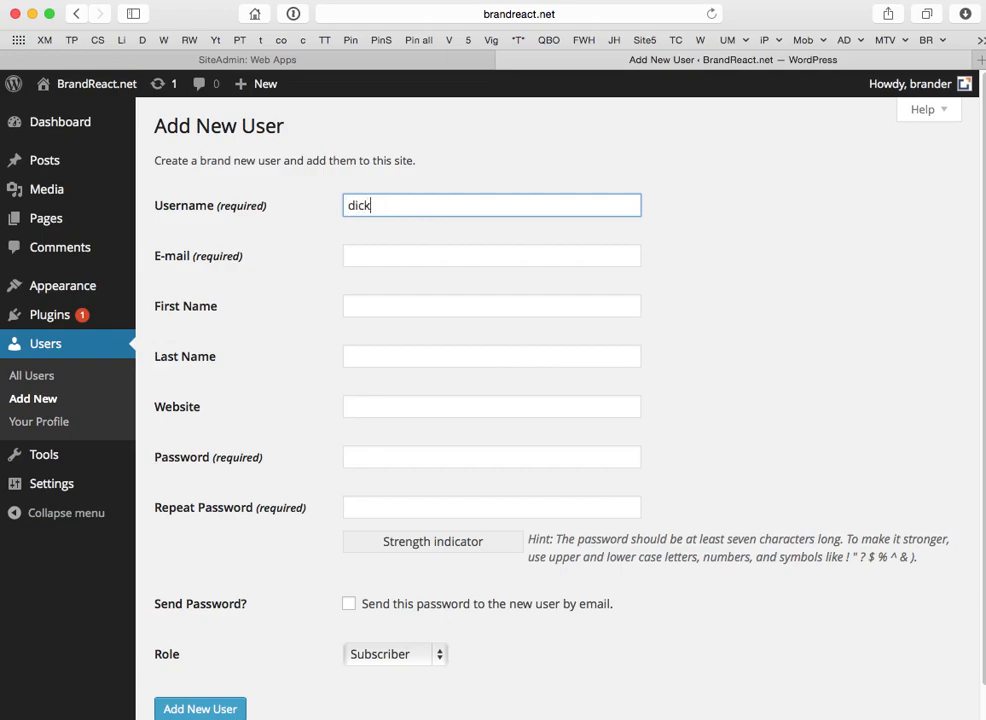
key("Tab")
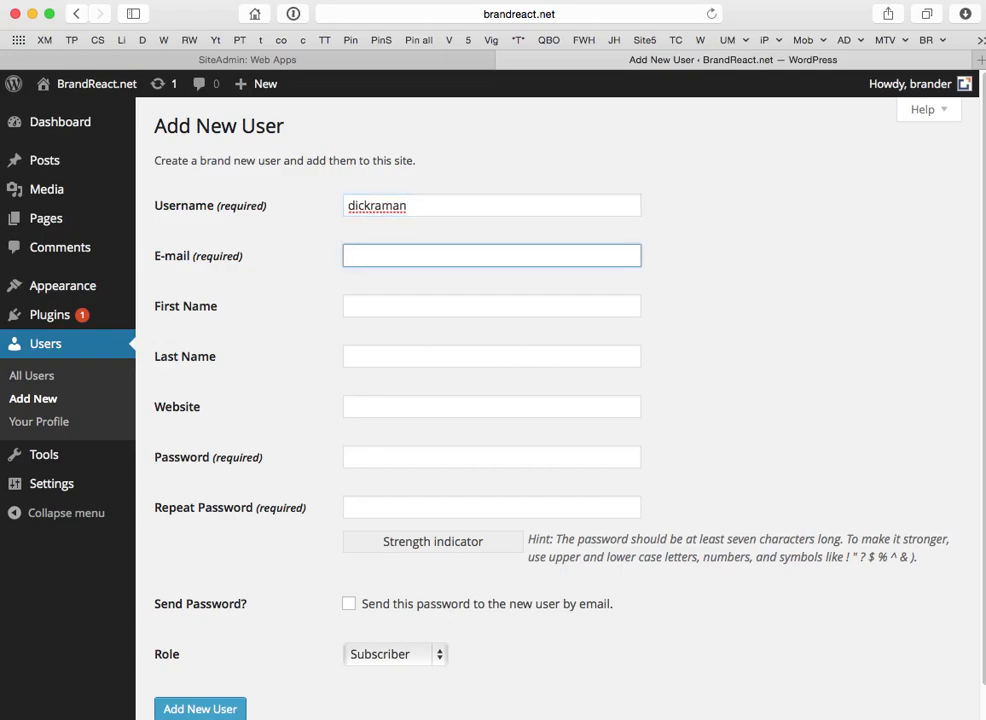
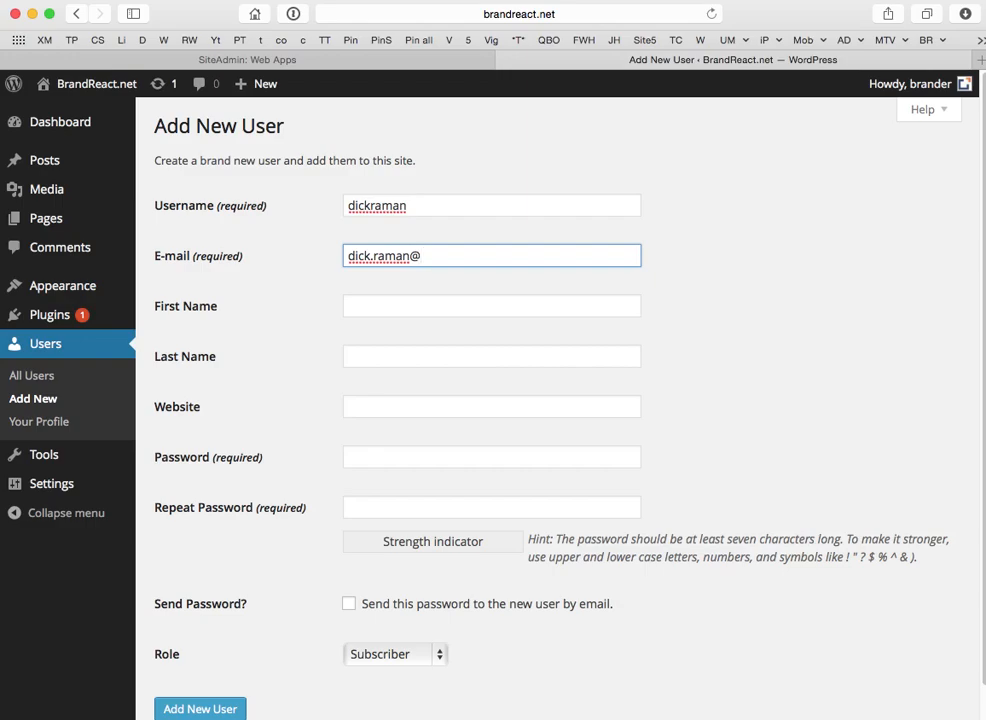
key("Tab")
key("Tab")
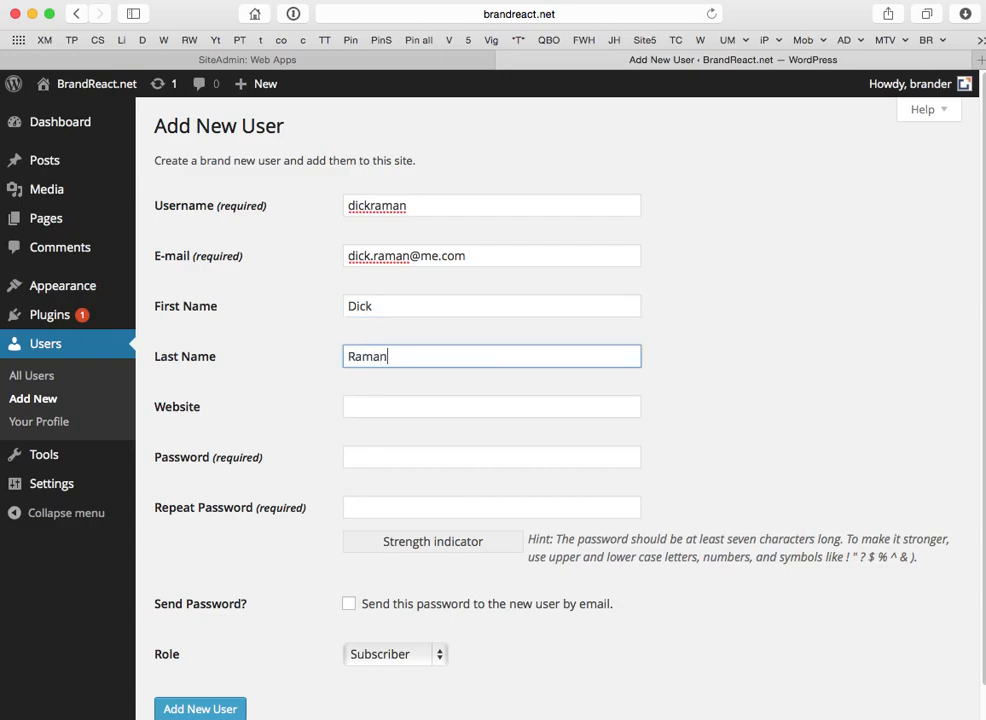
Enter the new user's password and repeat it.
key("Tab")
key("Tab")
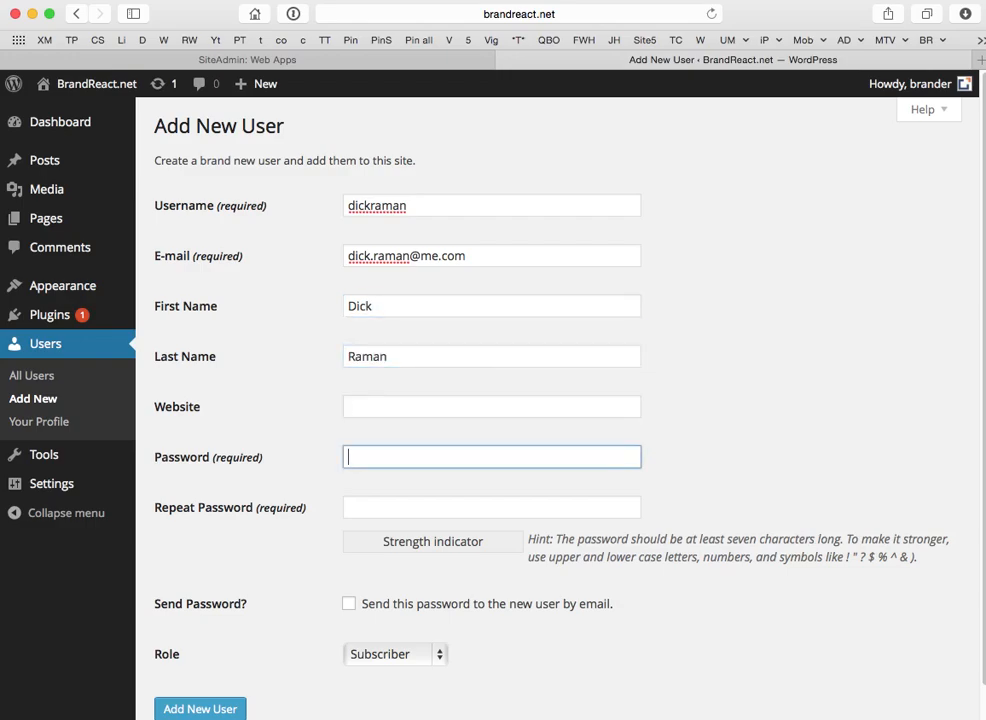
type("*******")
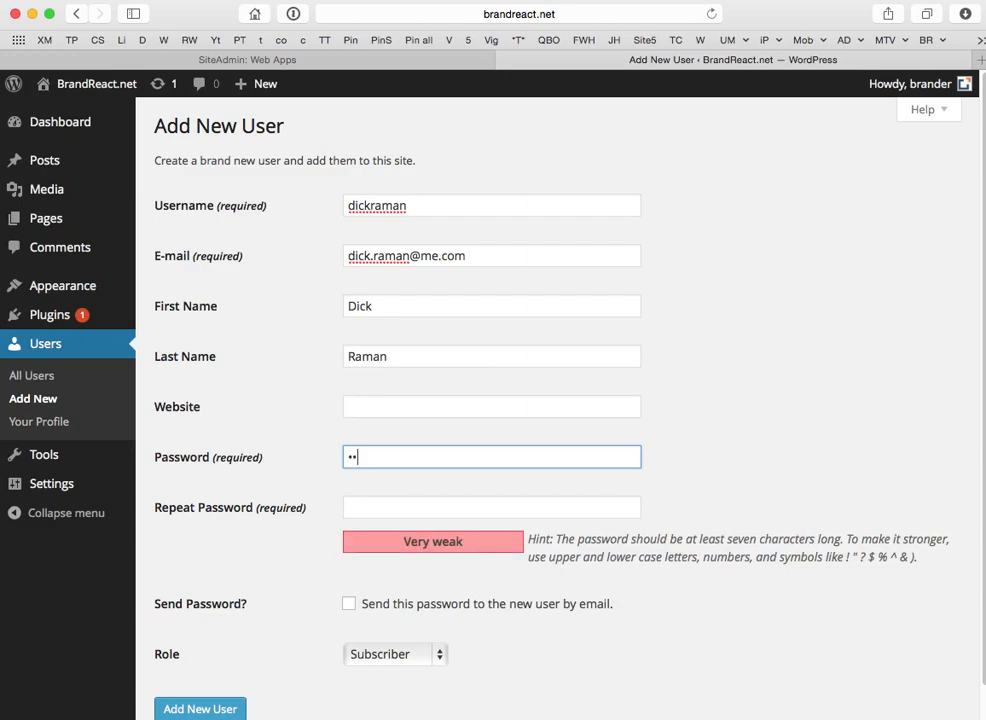
type("**")
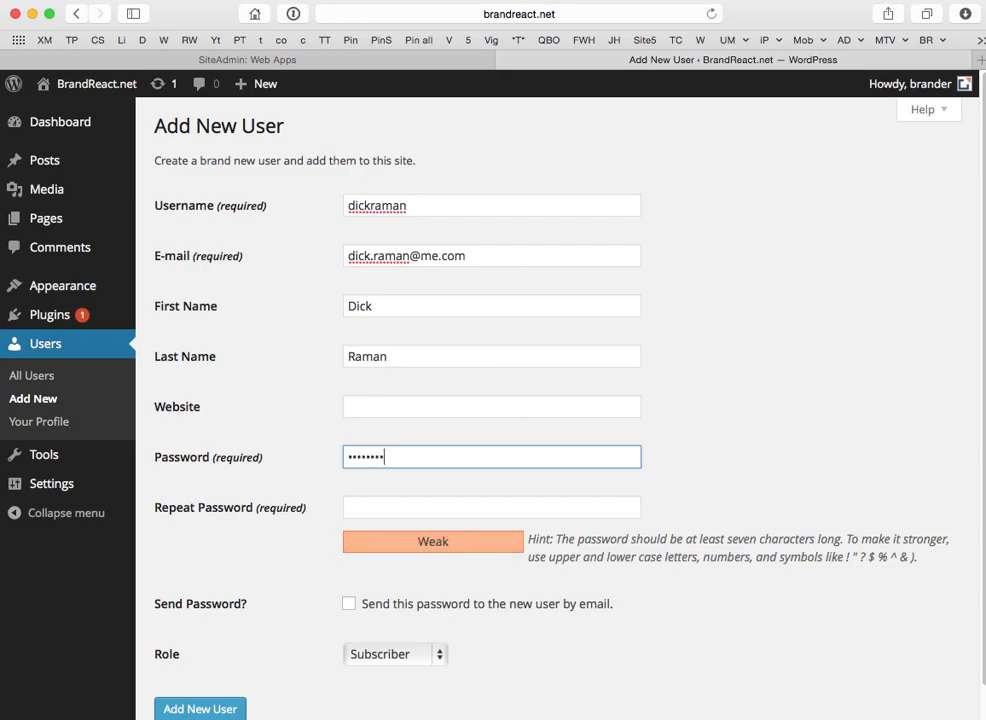
key("Tab")
type("*******")
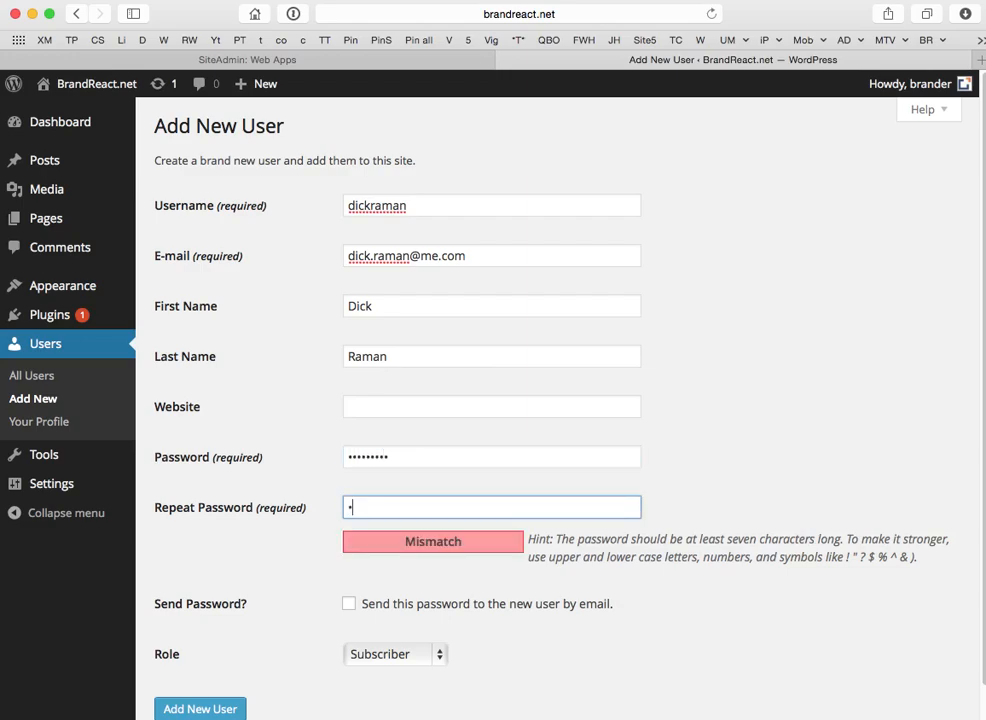
type("**")
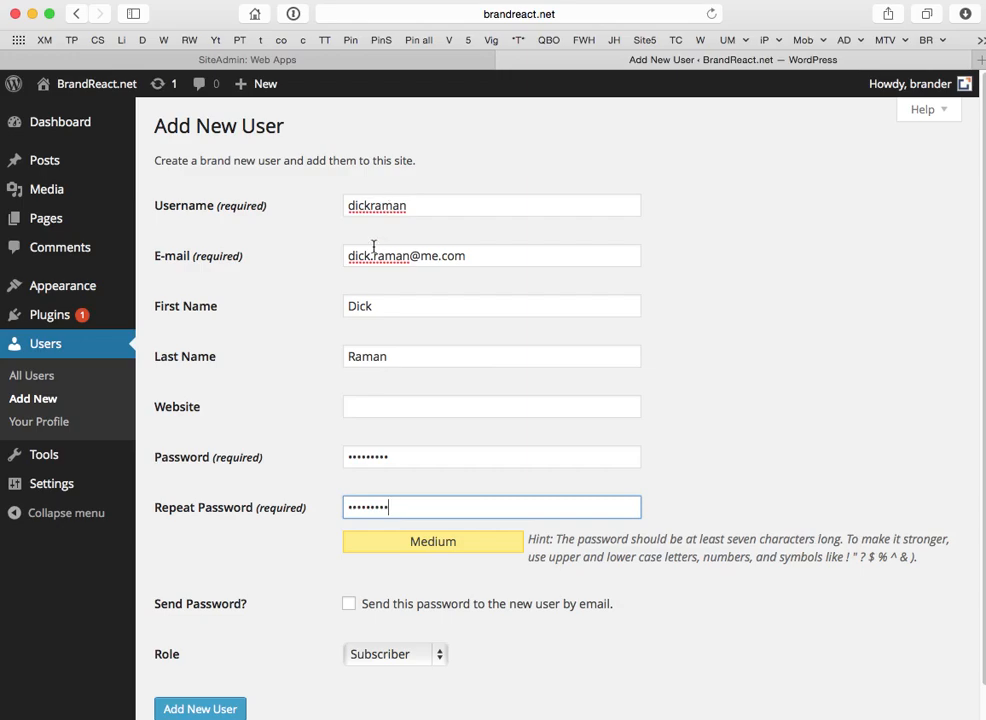
Enable e-mailing the password, set the role to Administrator and create the user.
left_click(349, 605)
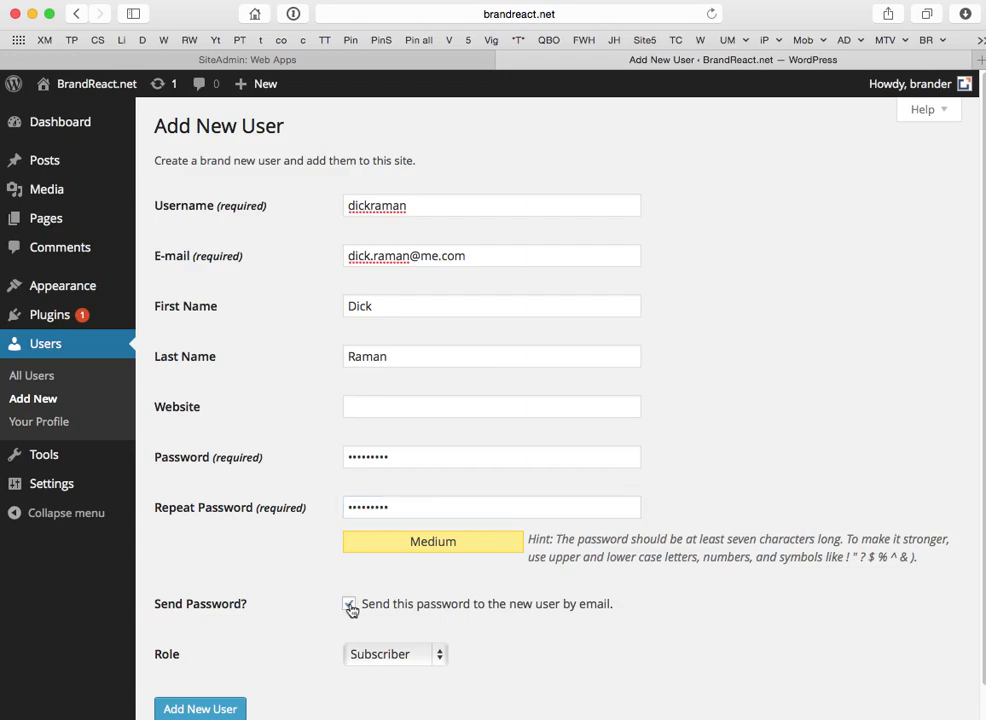
left_click(438, 657)
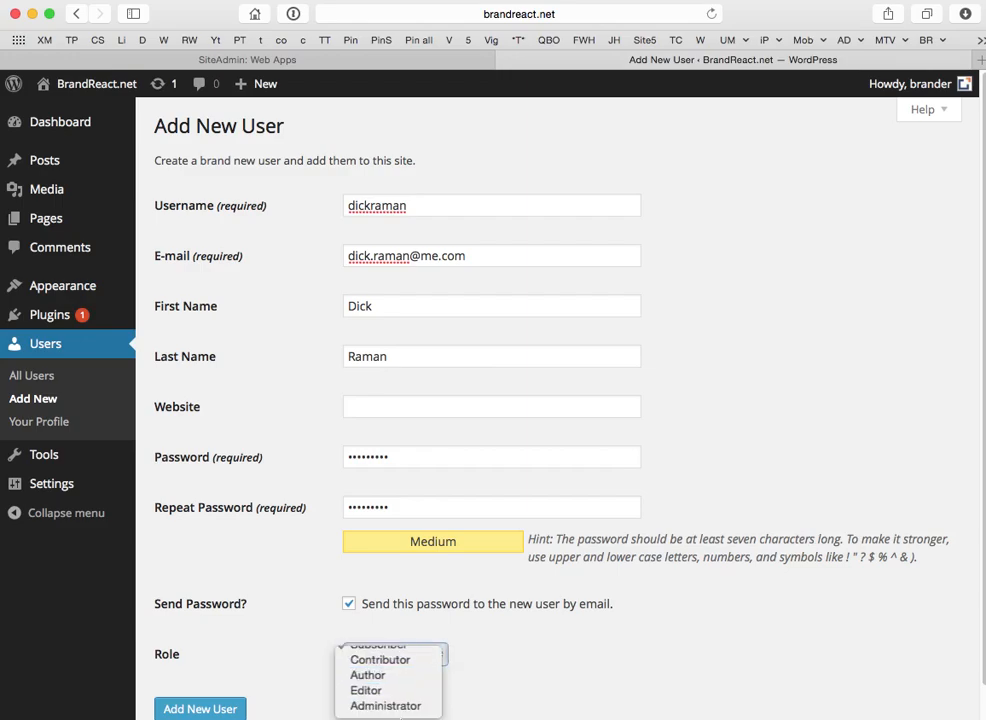
left_click(425, 705)
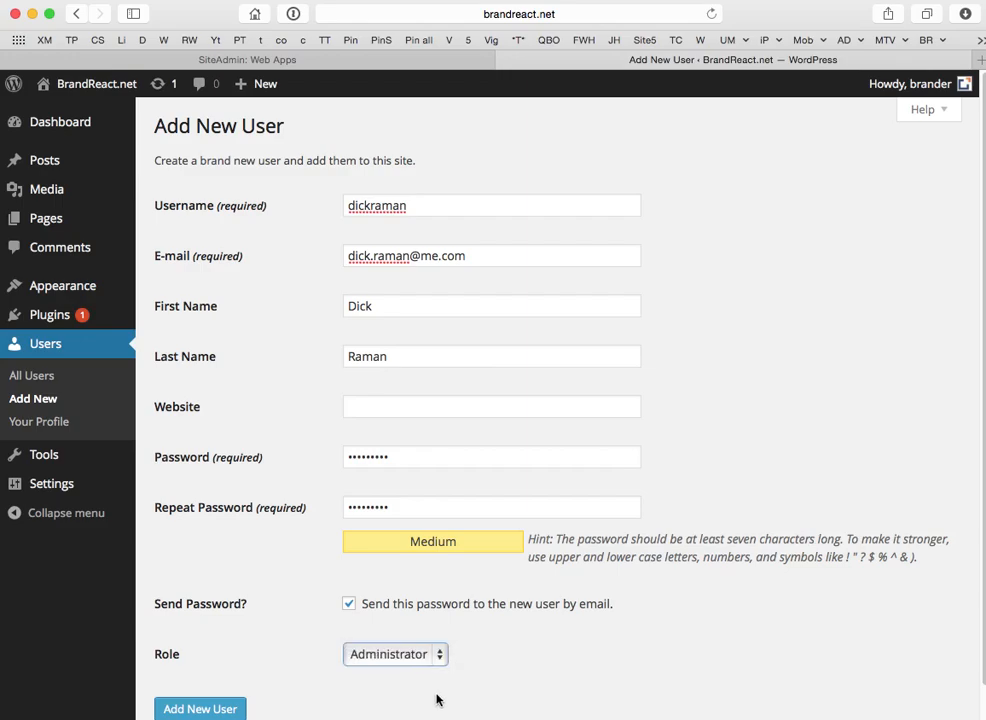
left_click(200, 709)
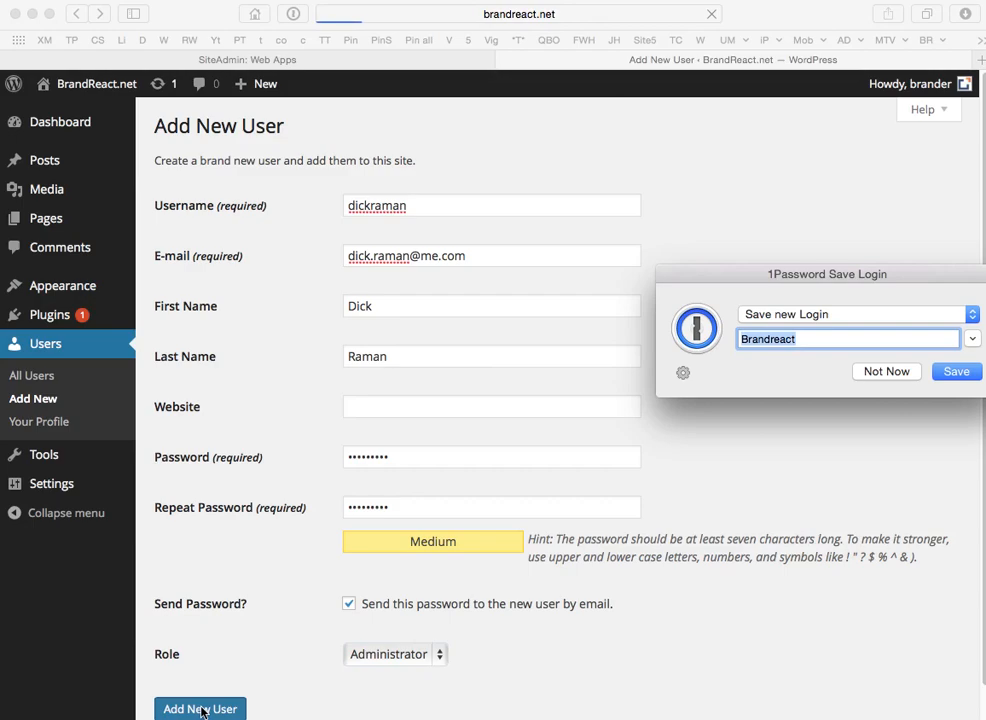
left_click(888, 374)
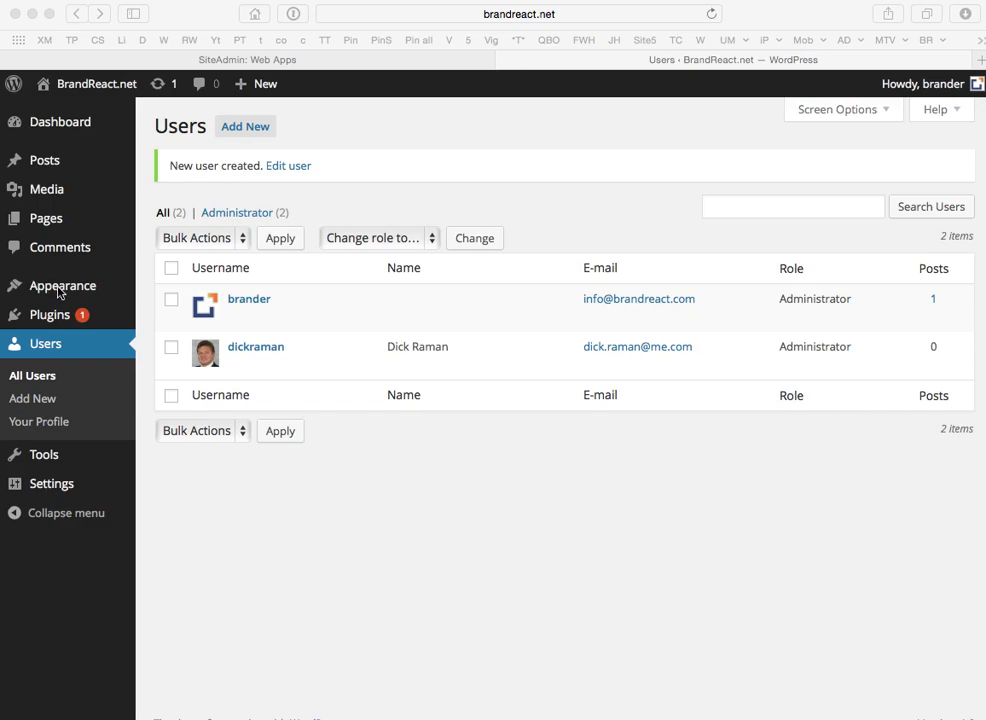
Activate the Twenty Thirteen theme from Appearance > Themes and open it in the Customizer.
mouse_move(56, 290)
left_click(159, 291)
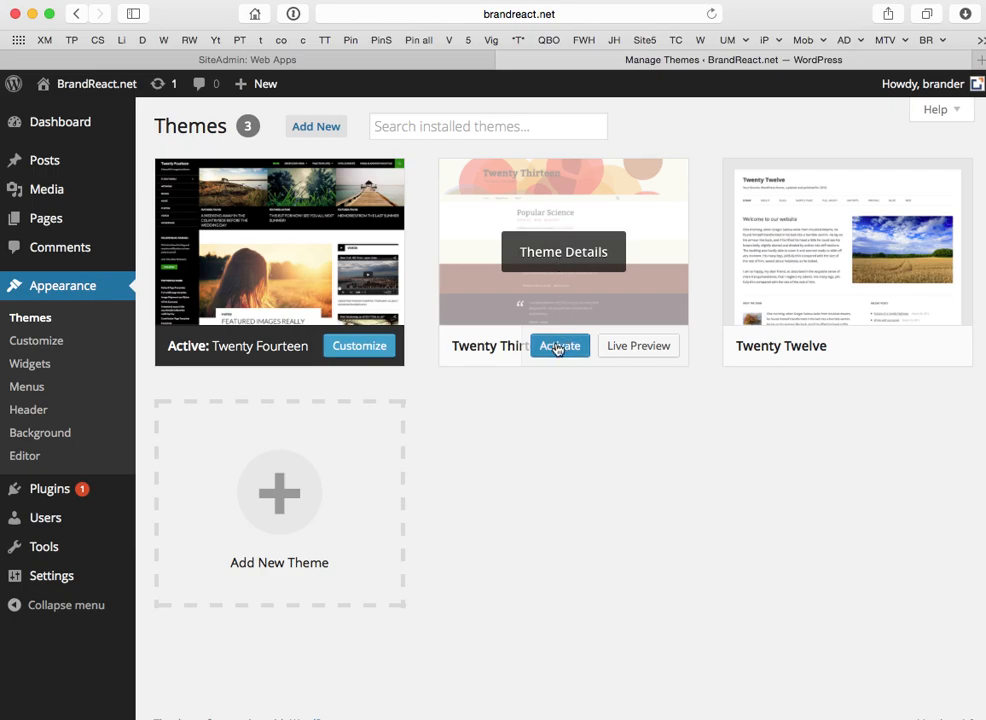
left_click(558, 347)
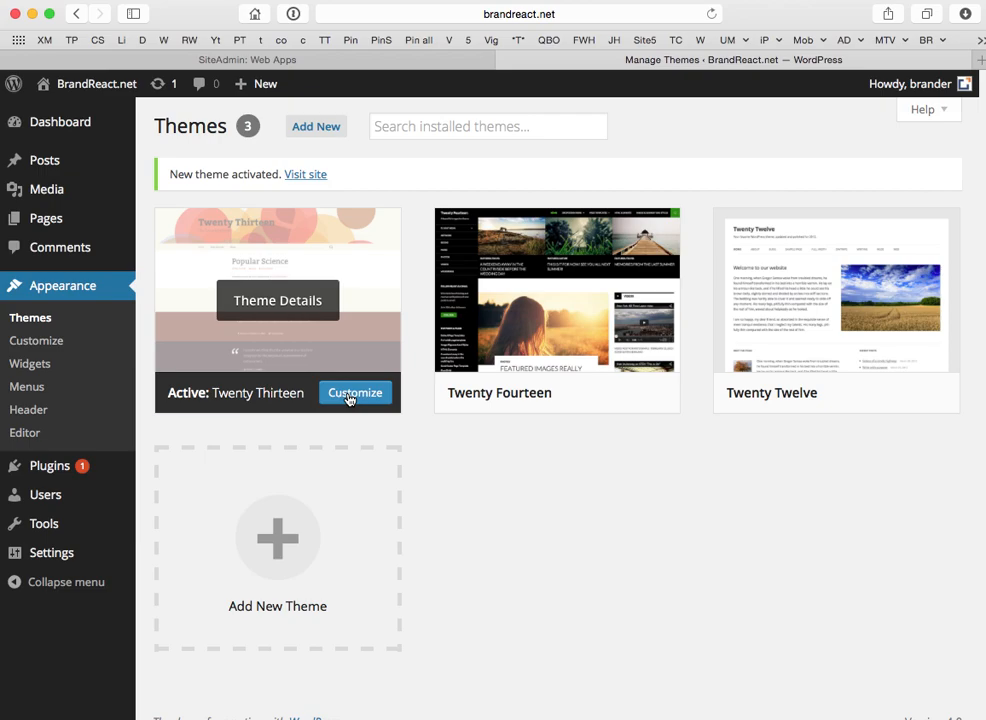
left_click(349, 399)
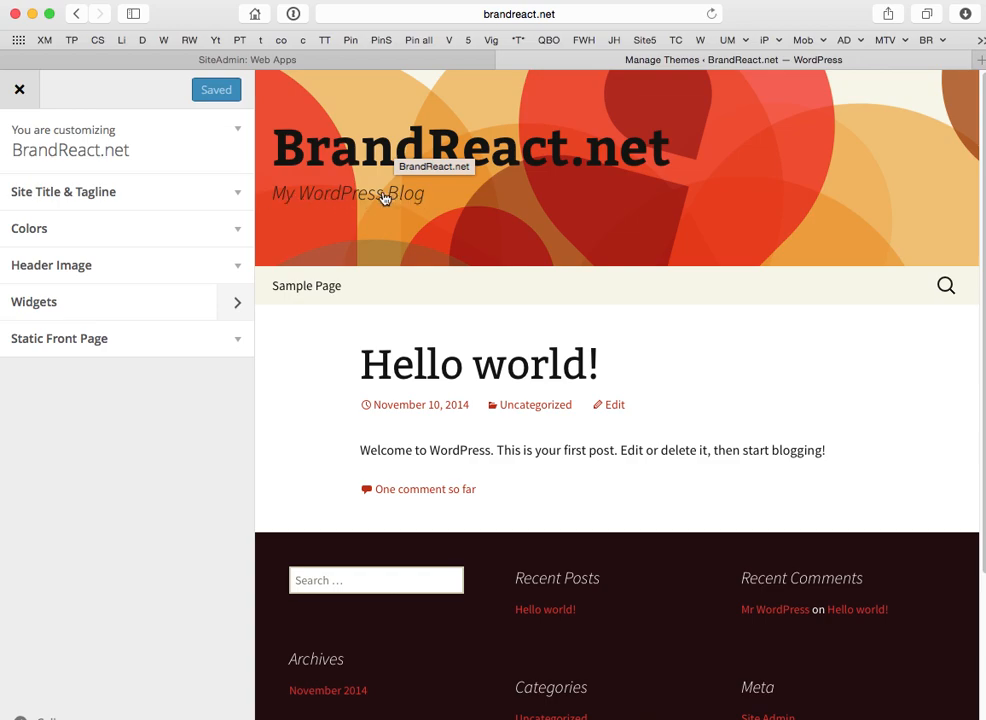
Replace the tagline with 'Listen to your Customer' under Site Title & Tagline.
left_click(238, 193)
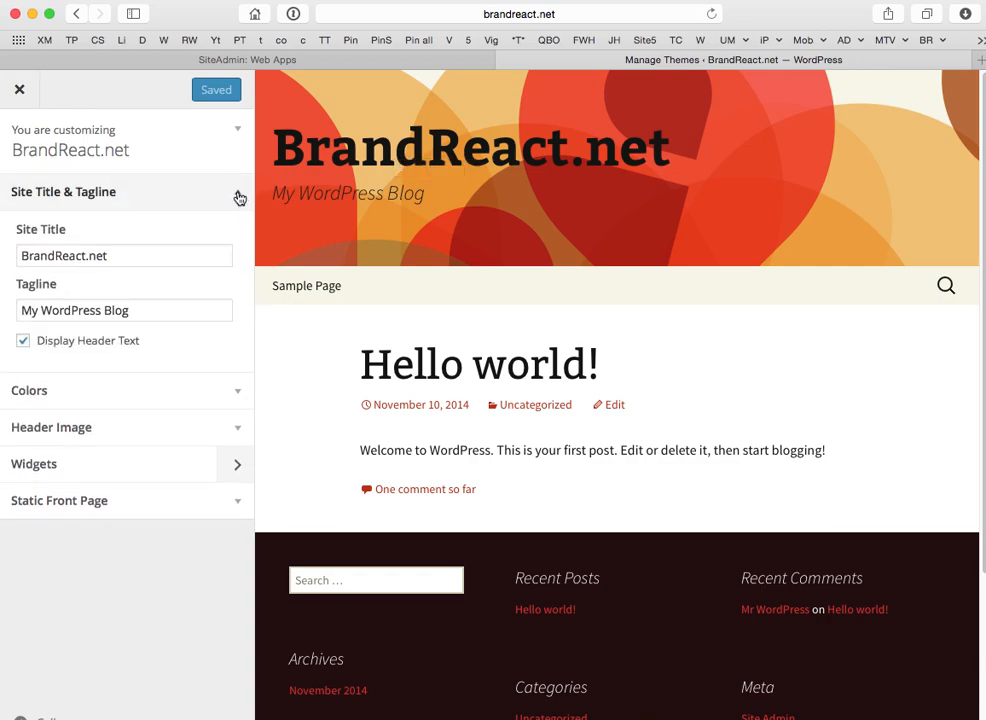
left_click(120, 256)
left_click(152, 315)
left_click_drag(152, 315, 20, 312)
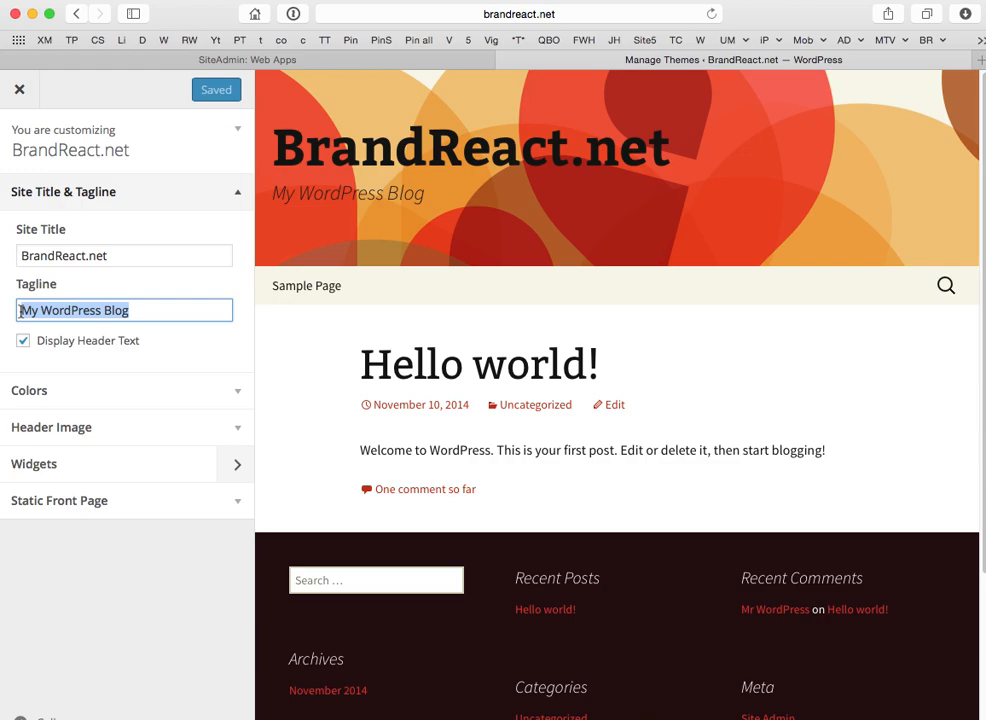
type("List")
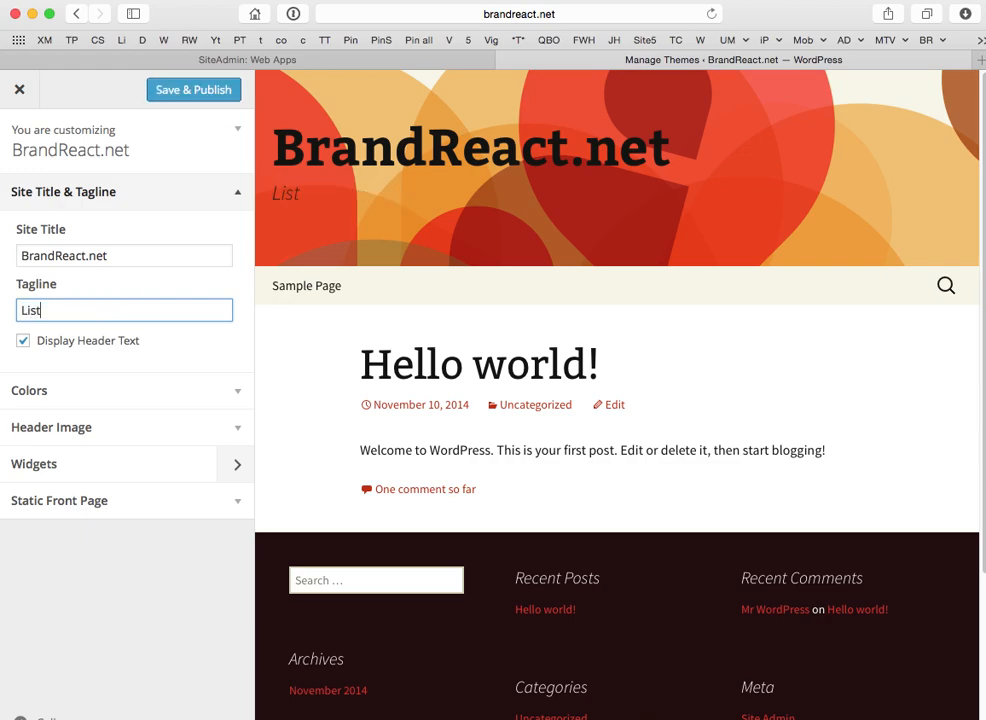
type("en to your ")
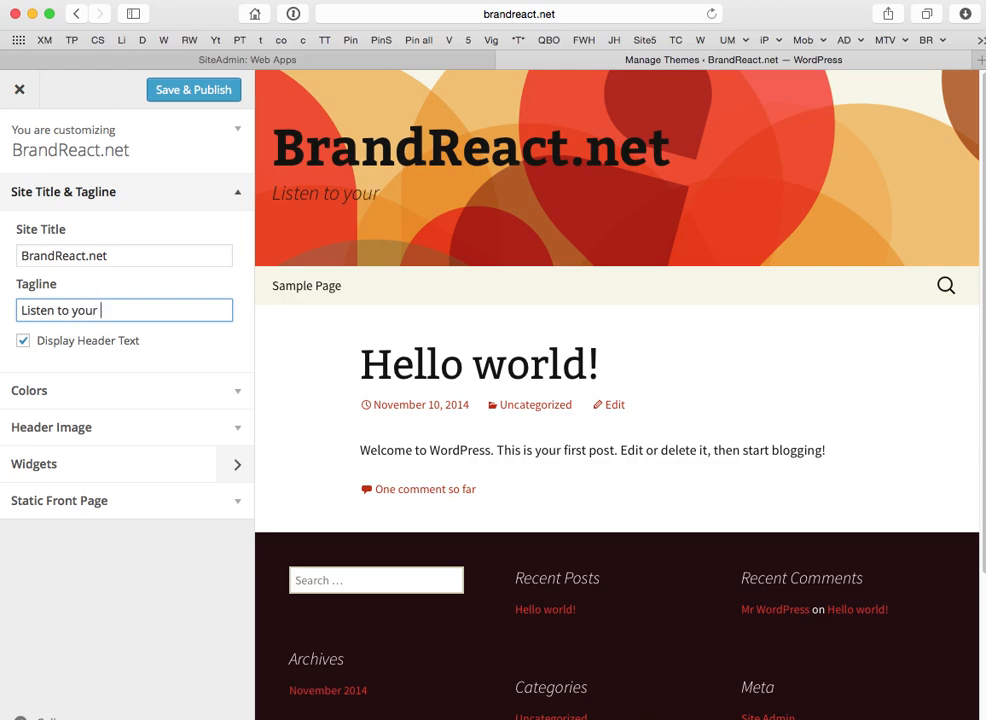
type("Customer")
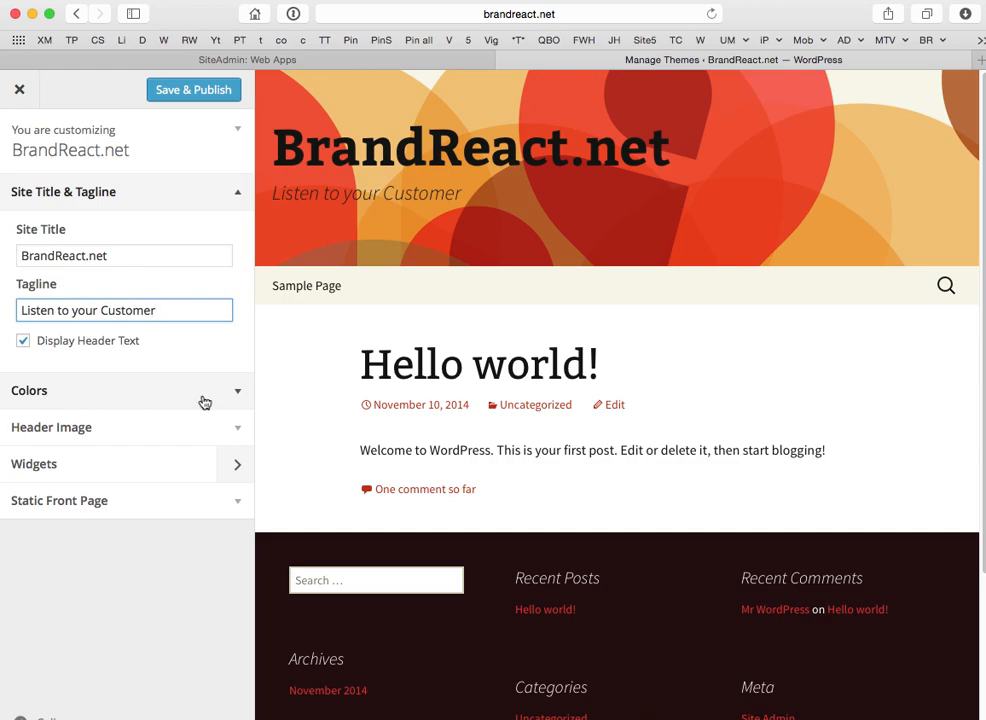
left_click(241, 434)
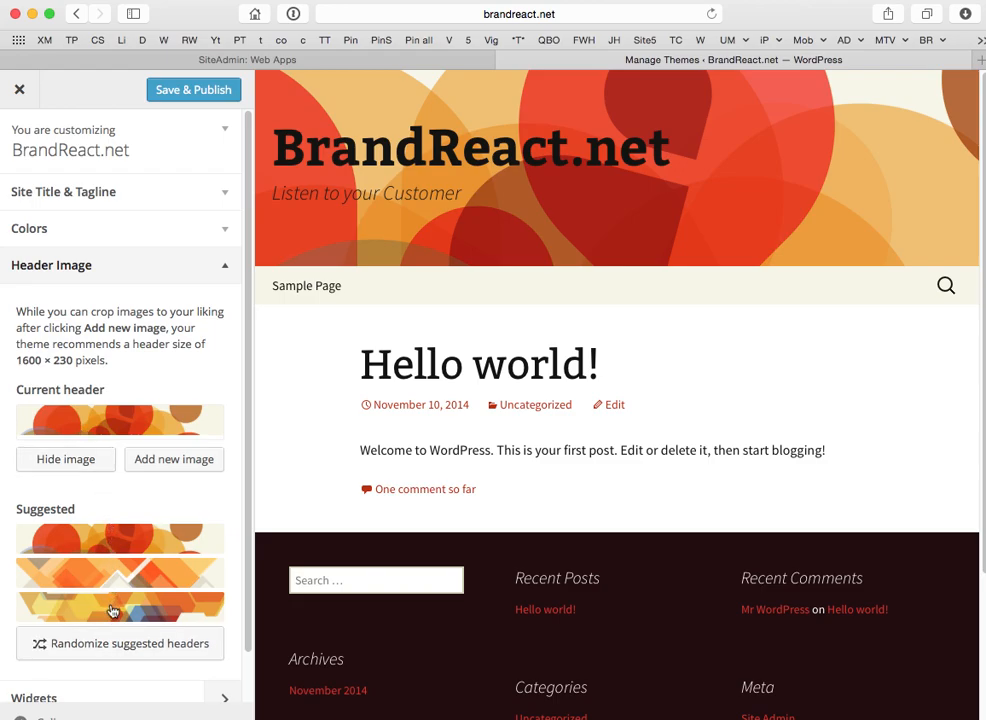
Start adding a new header image from the Header Image section.
left_click(170, 460)
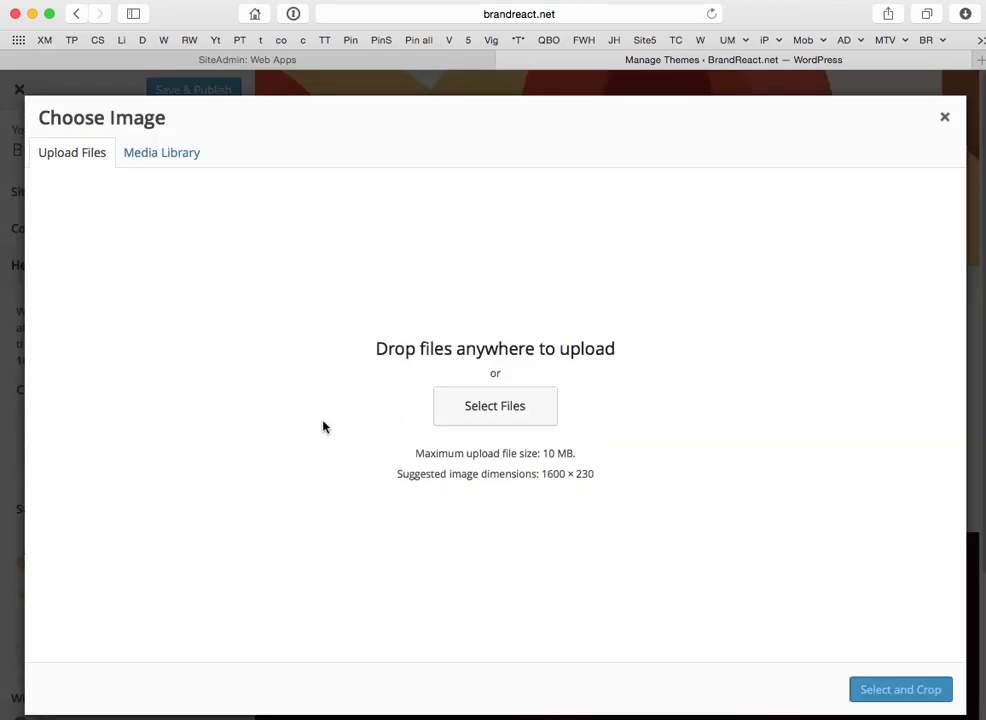
Upload the Miami skyline JPG from Pictures > headers as the header image.
left_click(482, 412)
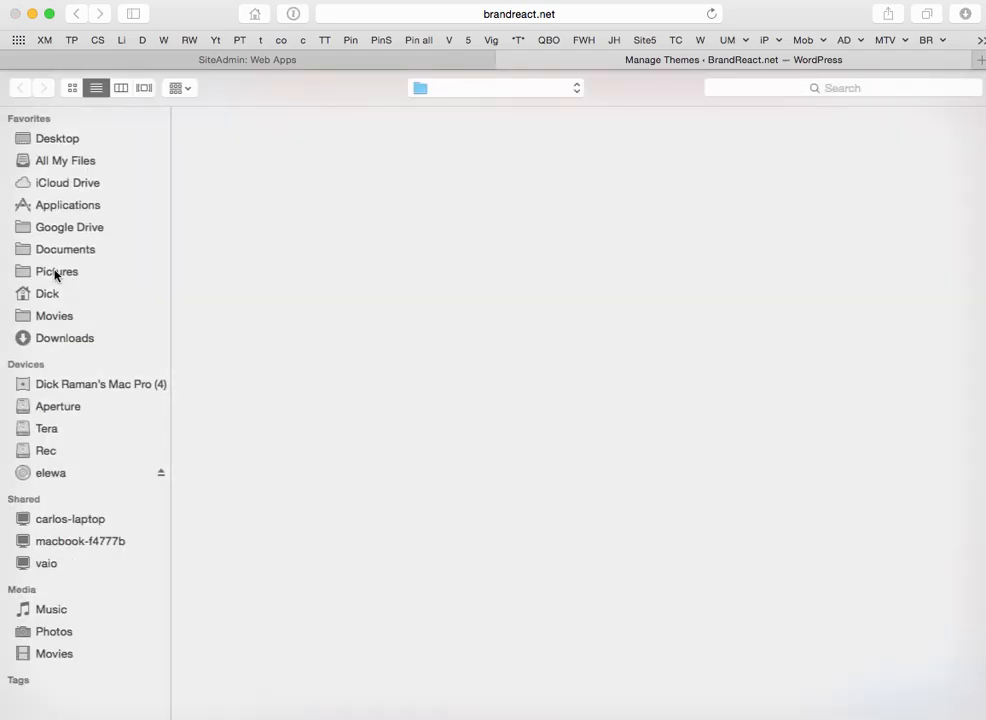
left_click(56, 272)
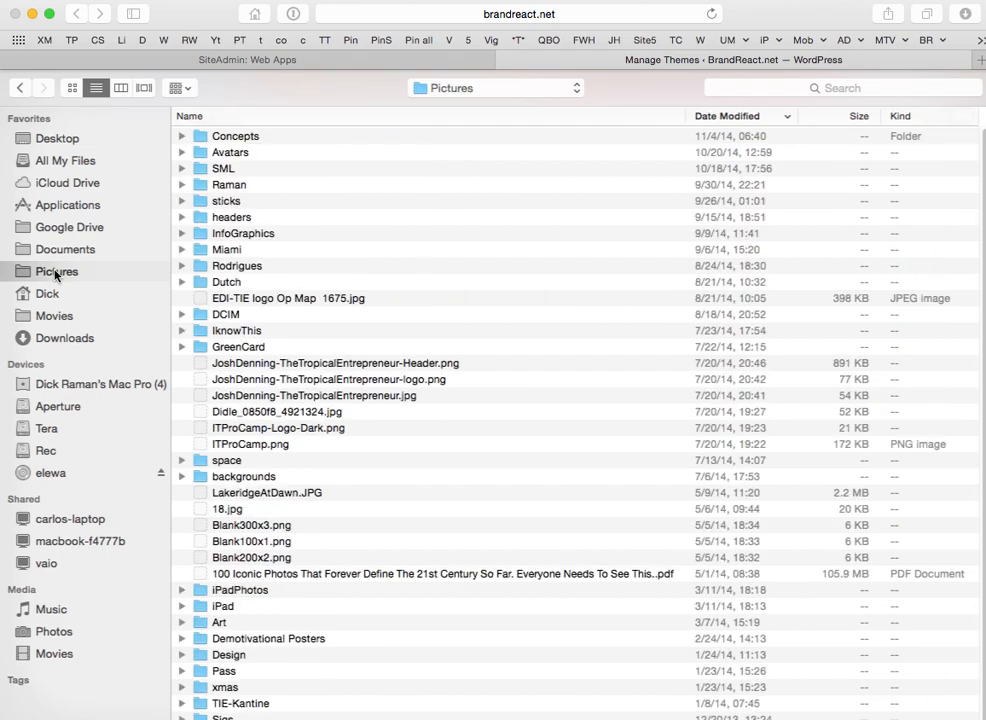
double_click(229, 218)
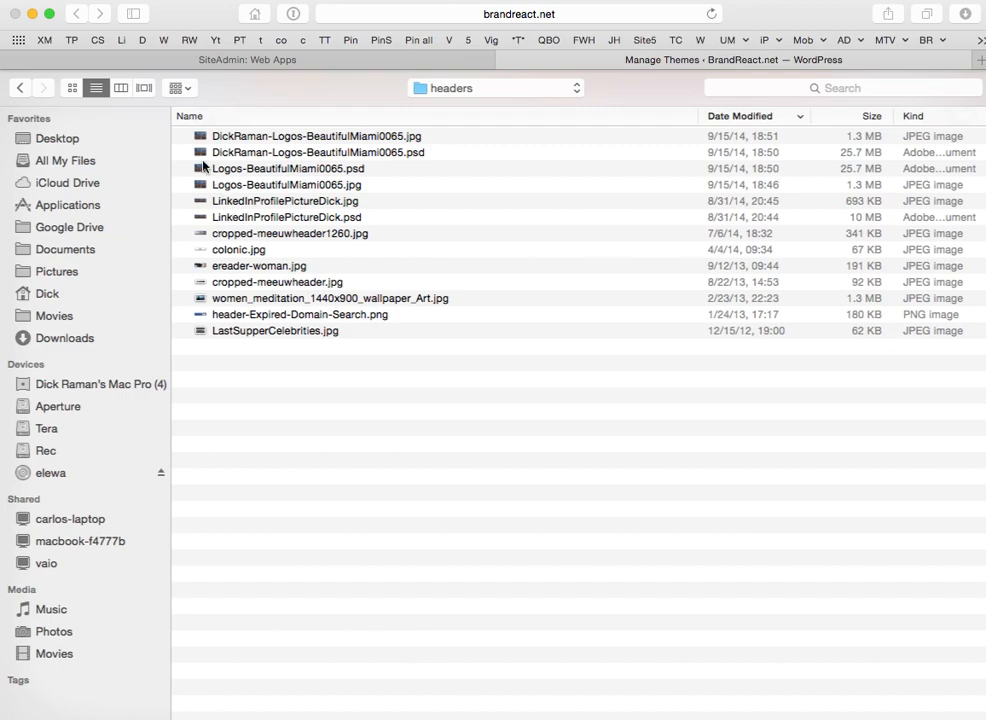
left_click(72, 89)
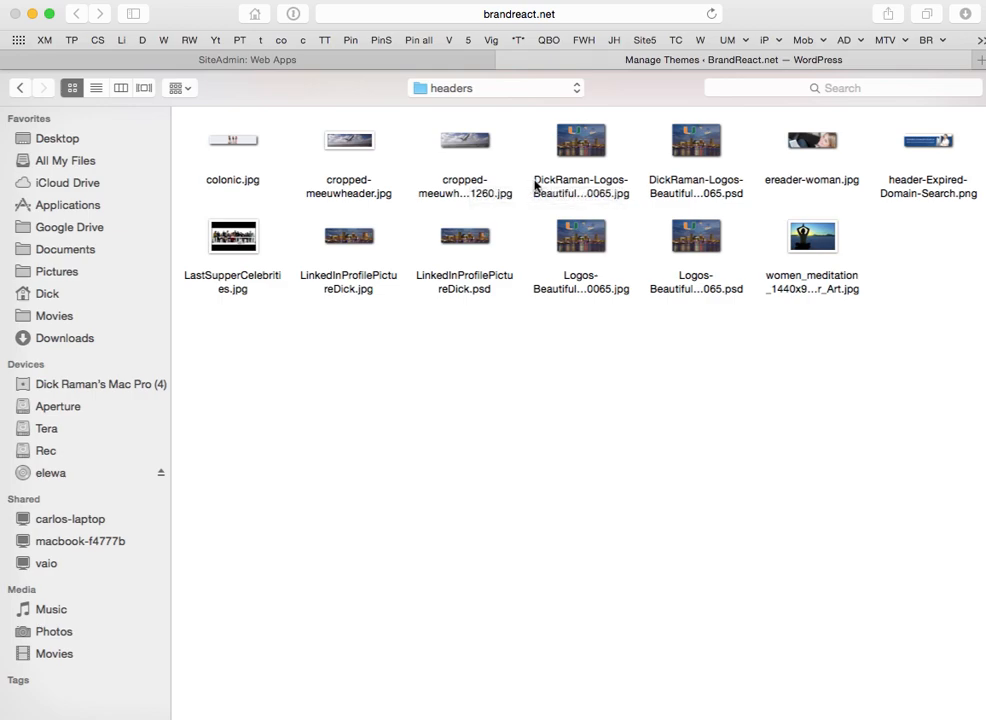
left_click(576, 147)
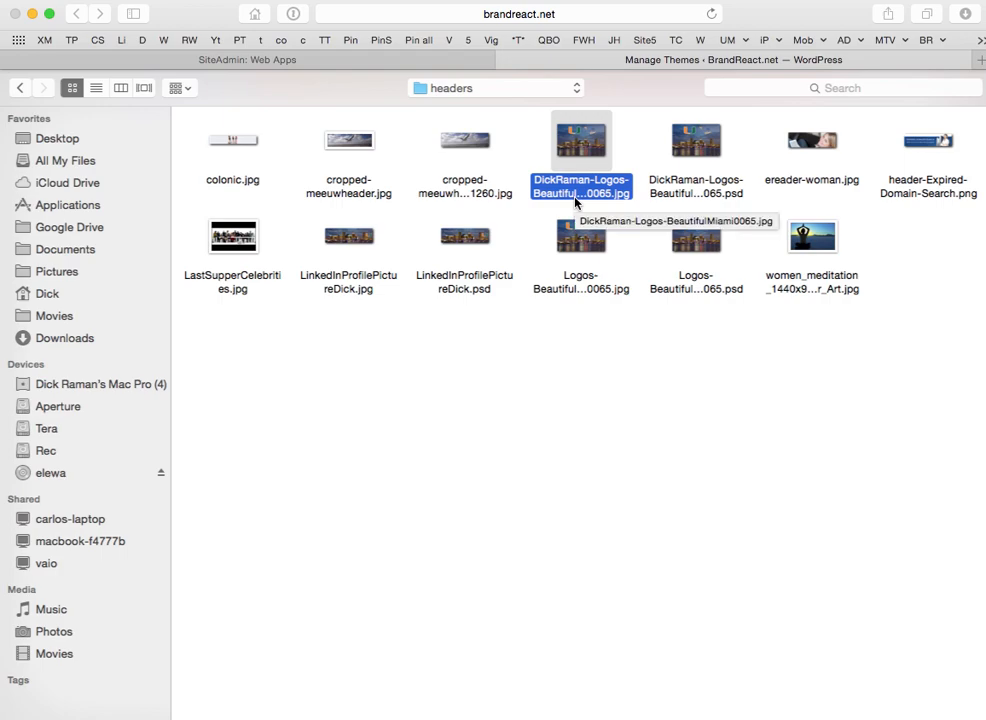
double_click(347, 240)
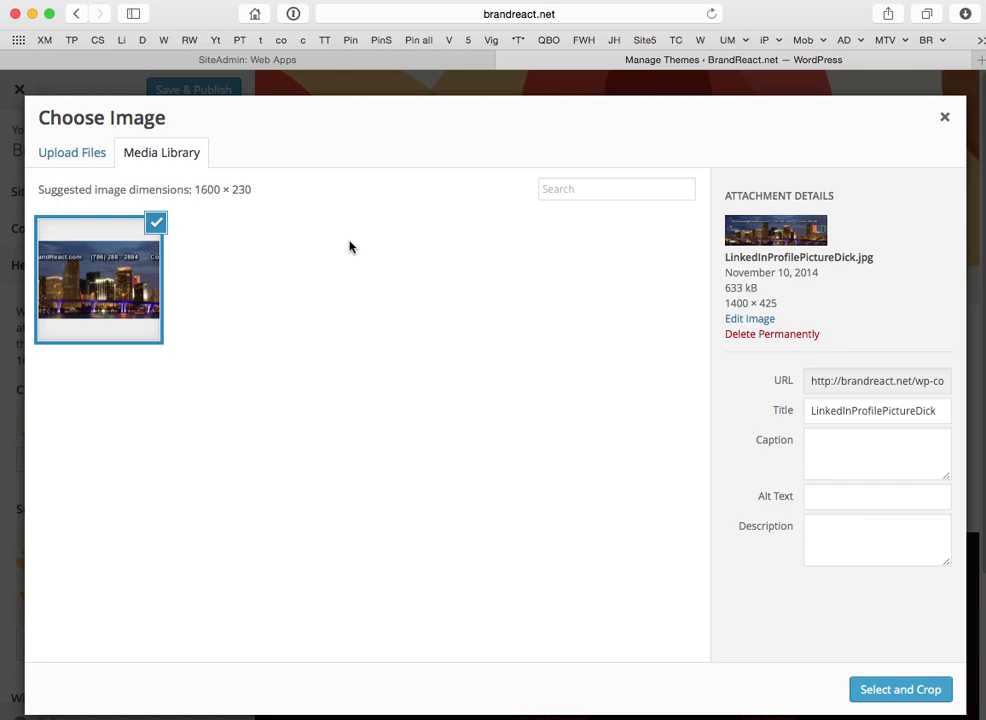
Set the image's alt text and description to 'BrandReact-Header', then proceed to cropping.
left_click(814, 497)
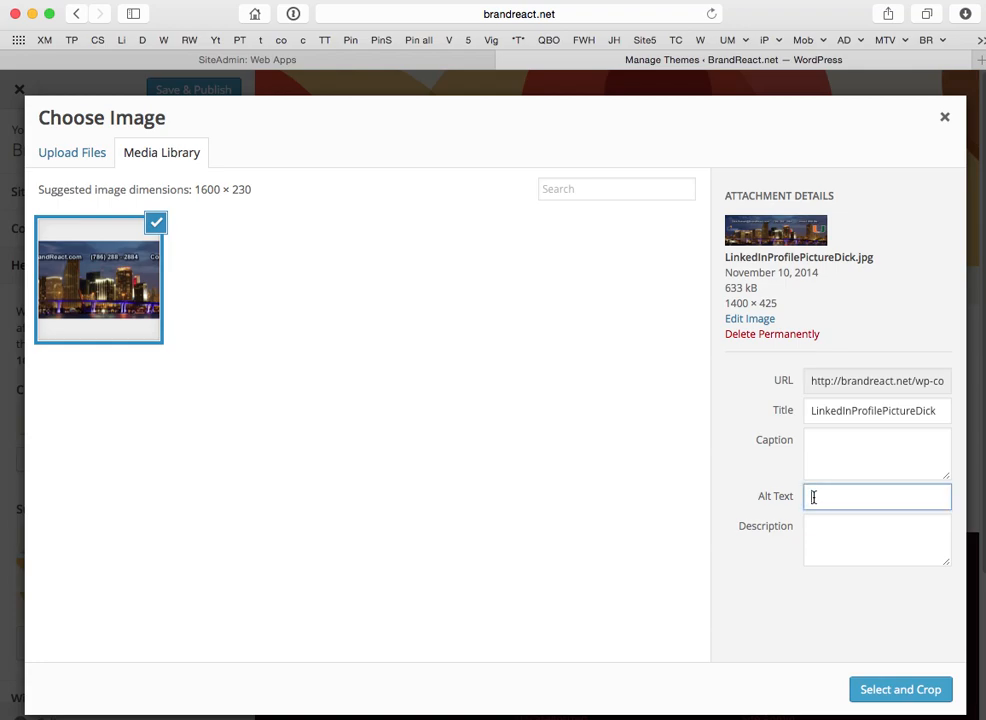
type("BrandReact-Header")
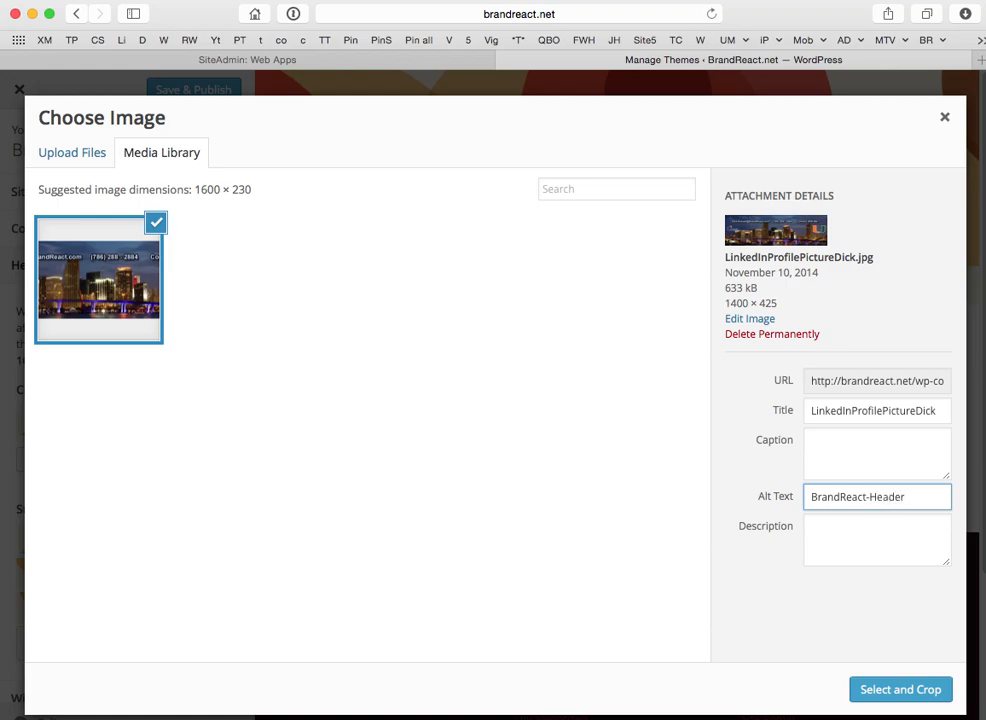
left_click_drag(863, 497, 809, 498)
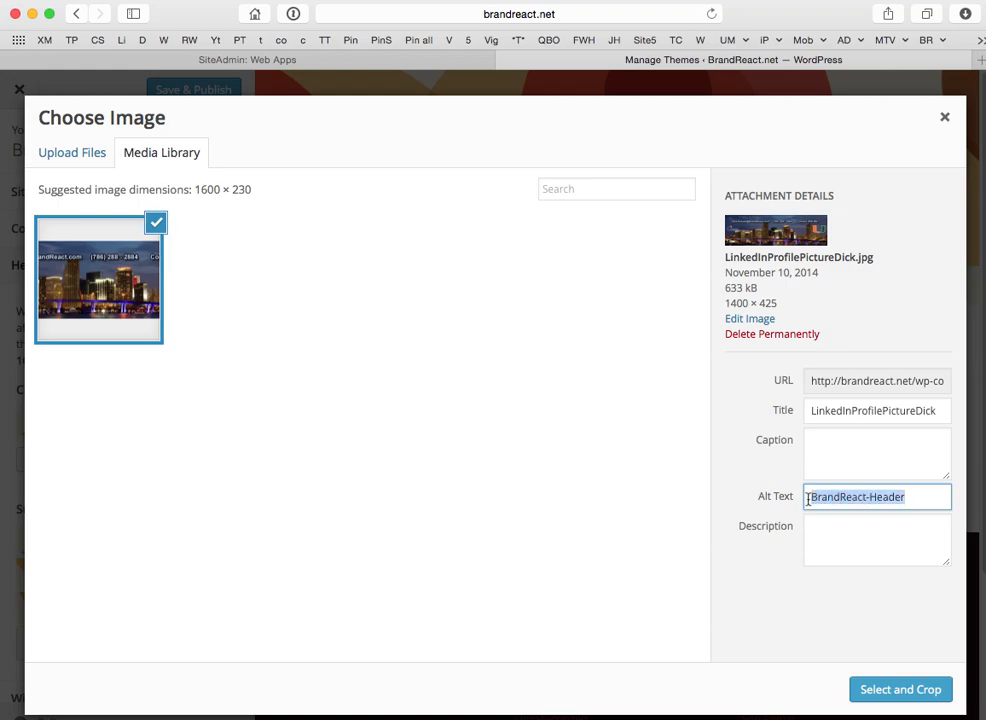
key("cmd+c")
left_click(827, 526)
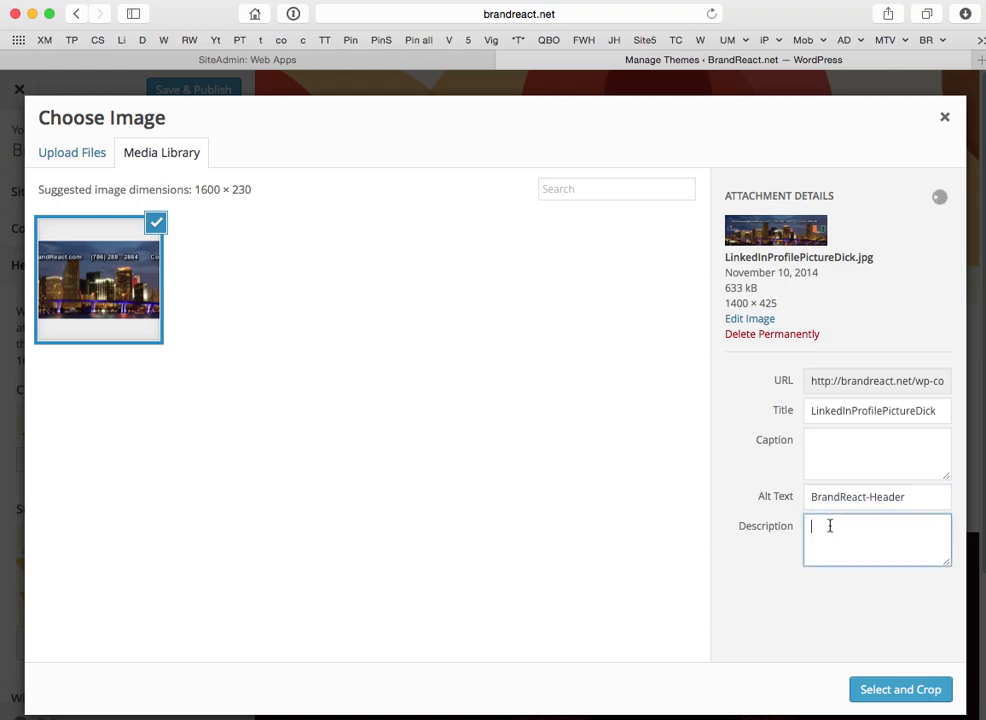
key("cmd+v")
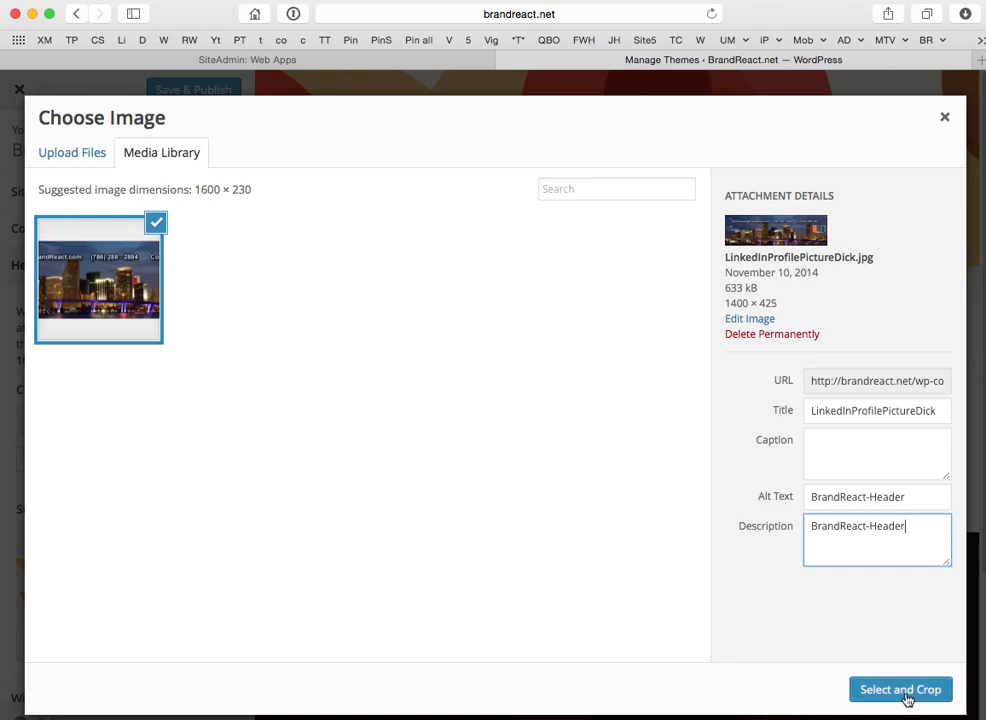
left_click(905, 697)
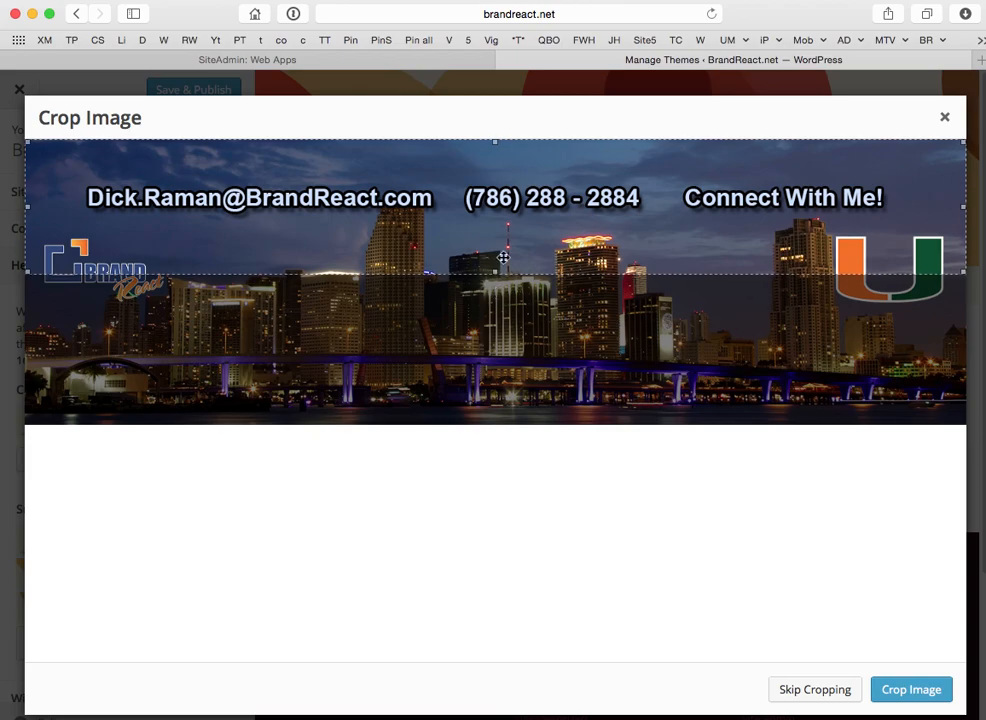
Crop the header to the skyline band below the contact text line.
left_click_drag(521, 235, 516, 313)
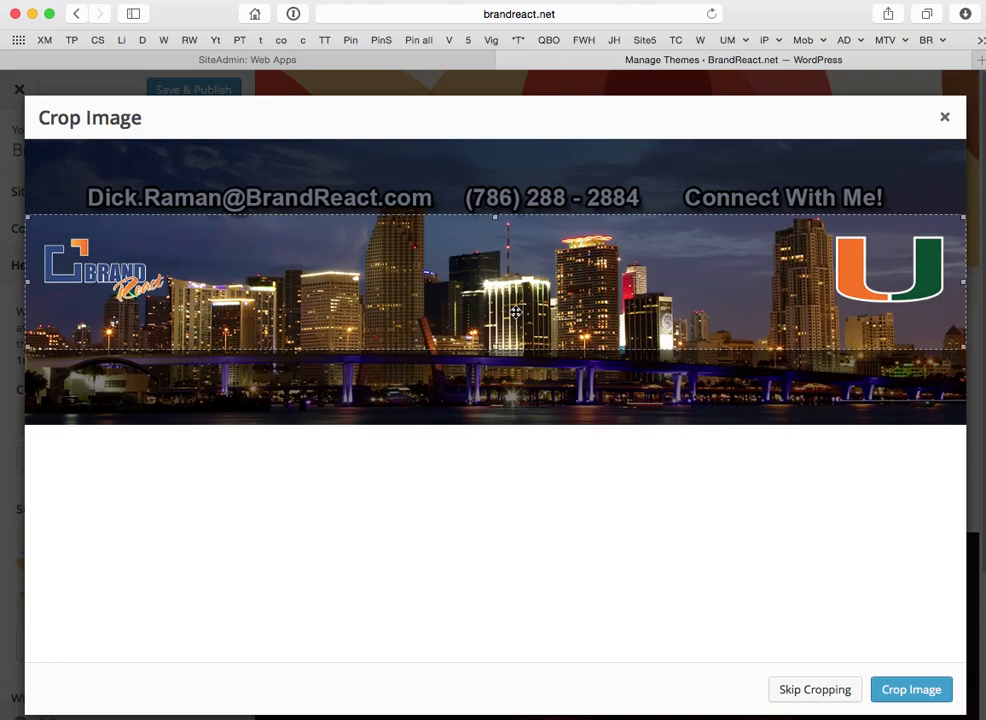
left_click(921, 695)
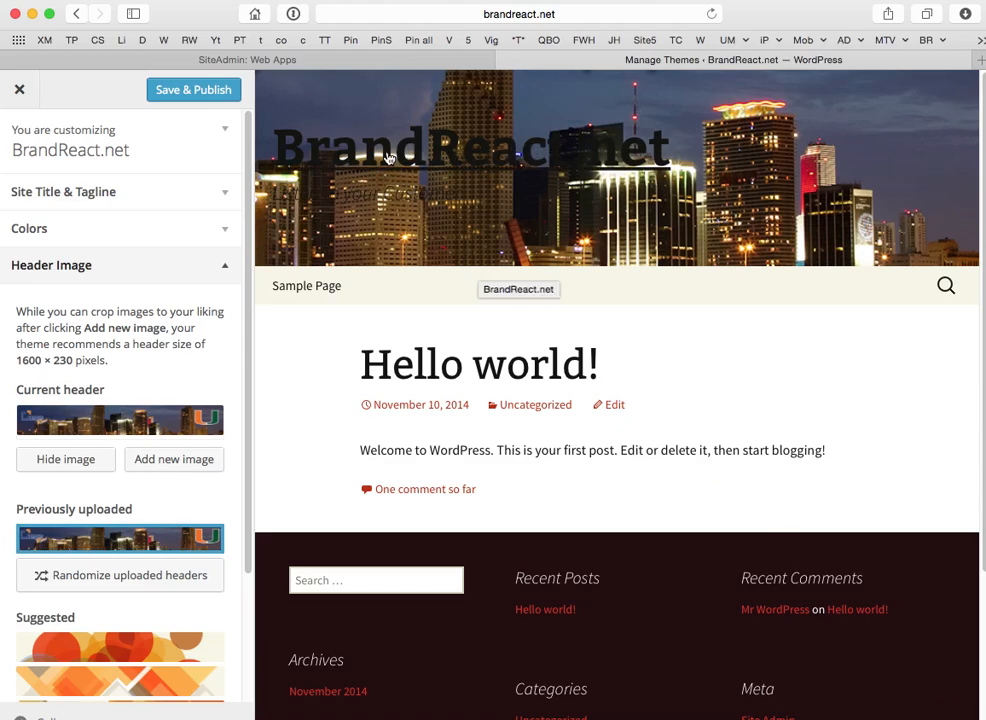
Set the header text colour to yellow (#eeee22) in Colors.
left_click(226, 231)
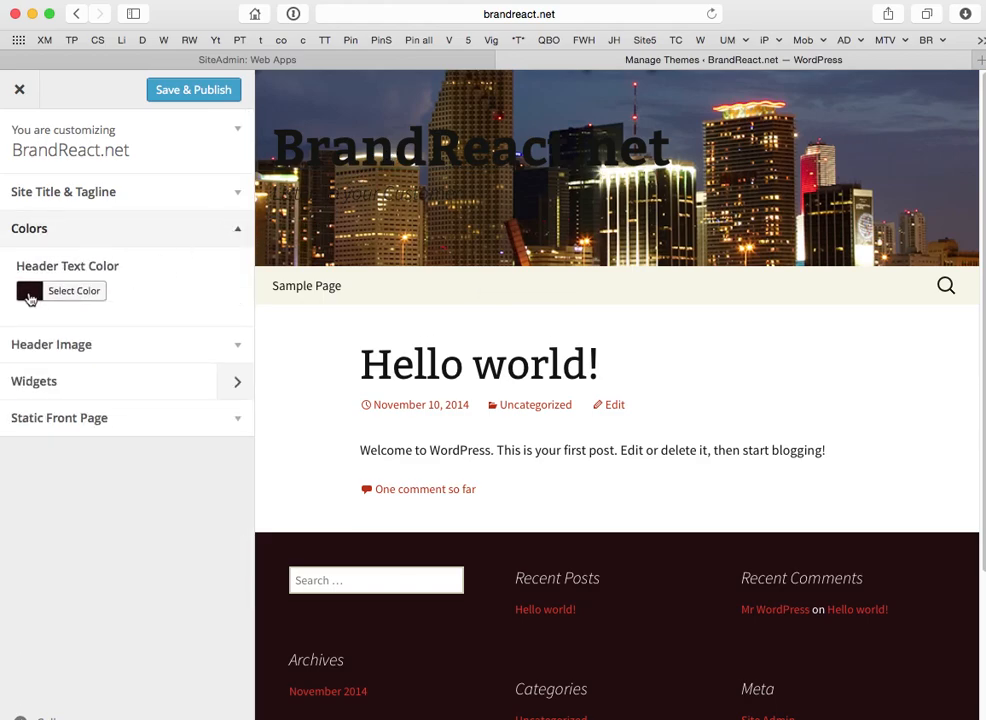
left_click(30, 295)
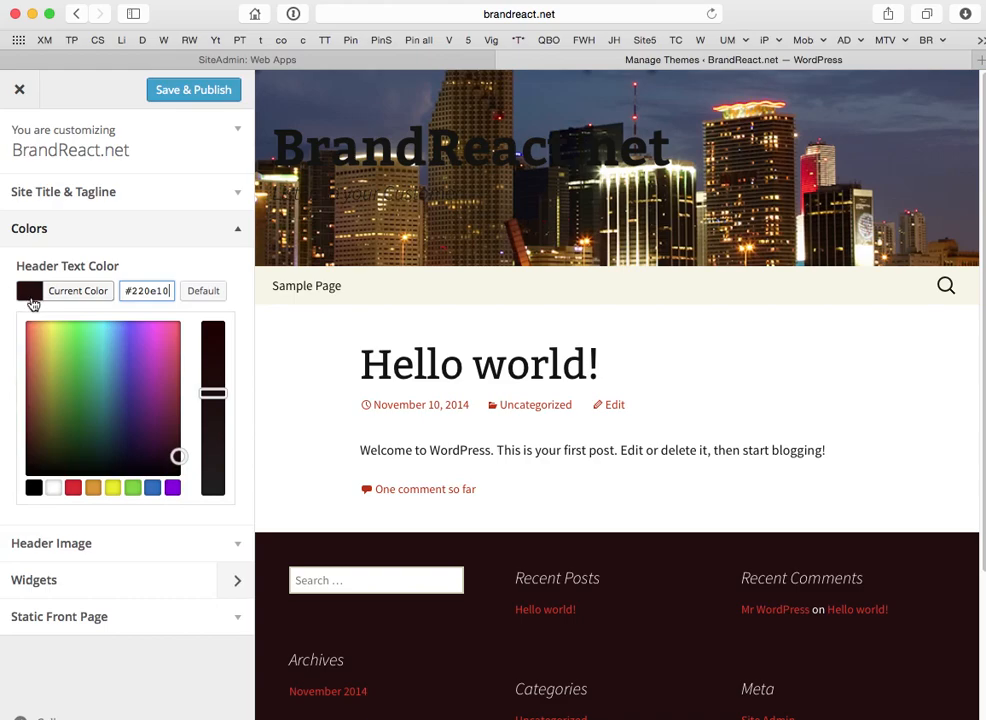
left_click(113, 487)
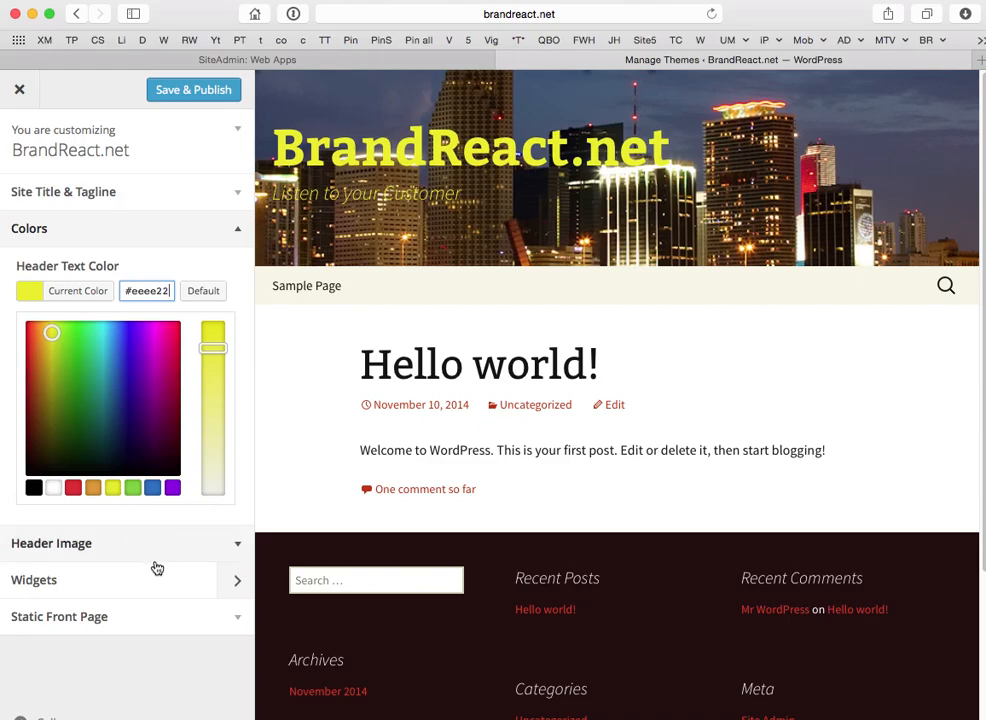
left_click(240, 623)
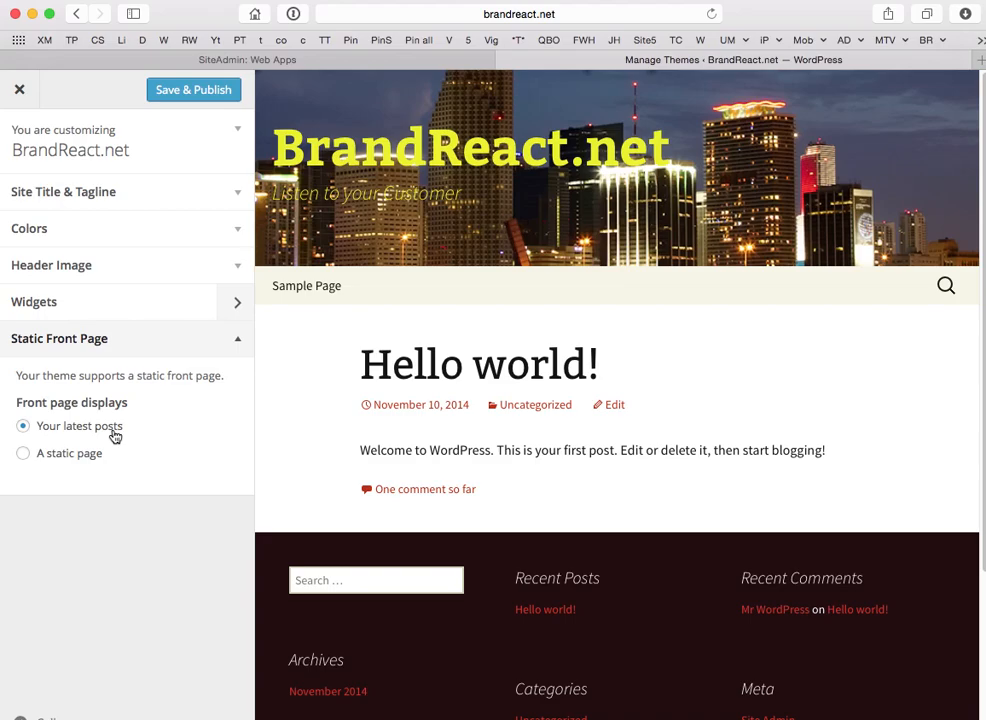
Save and publish the customizations, close the Customizer, and view the live site.
left_click(212, 90)
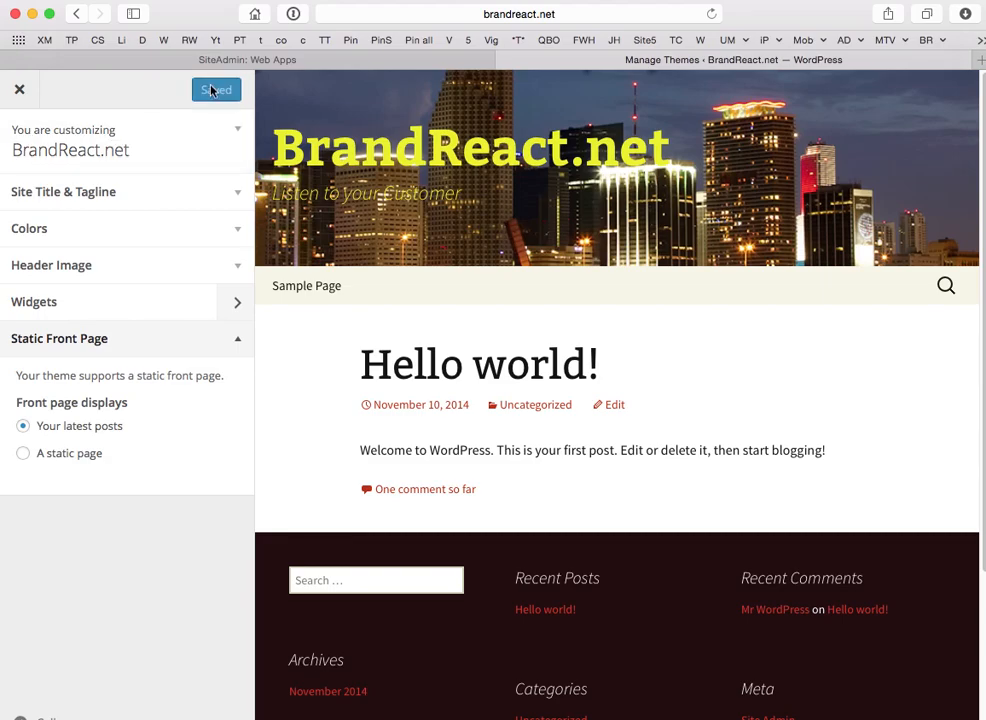
left_click(19, 89)
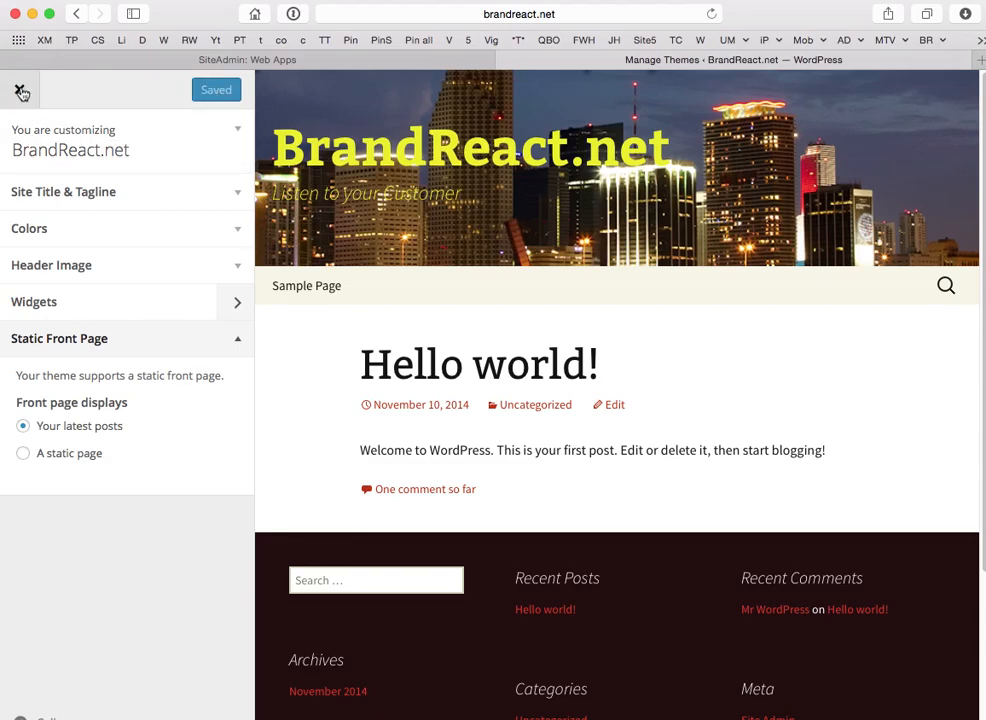
mouse_move(20, 88)
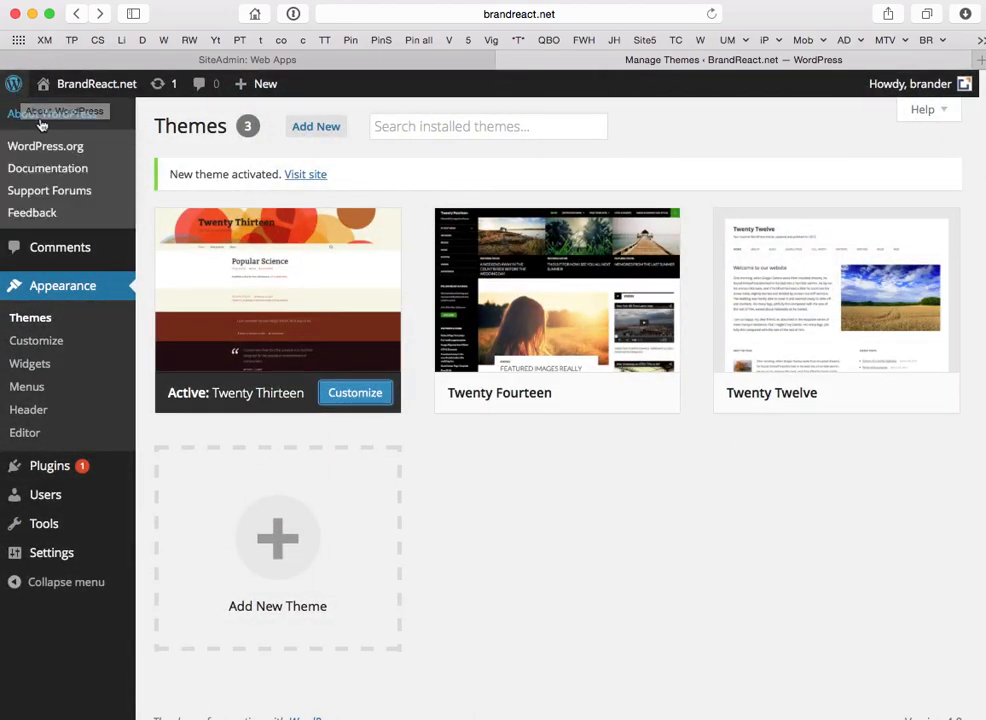
left_click(90, 86)
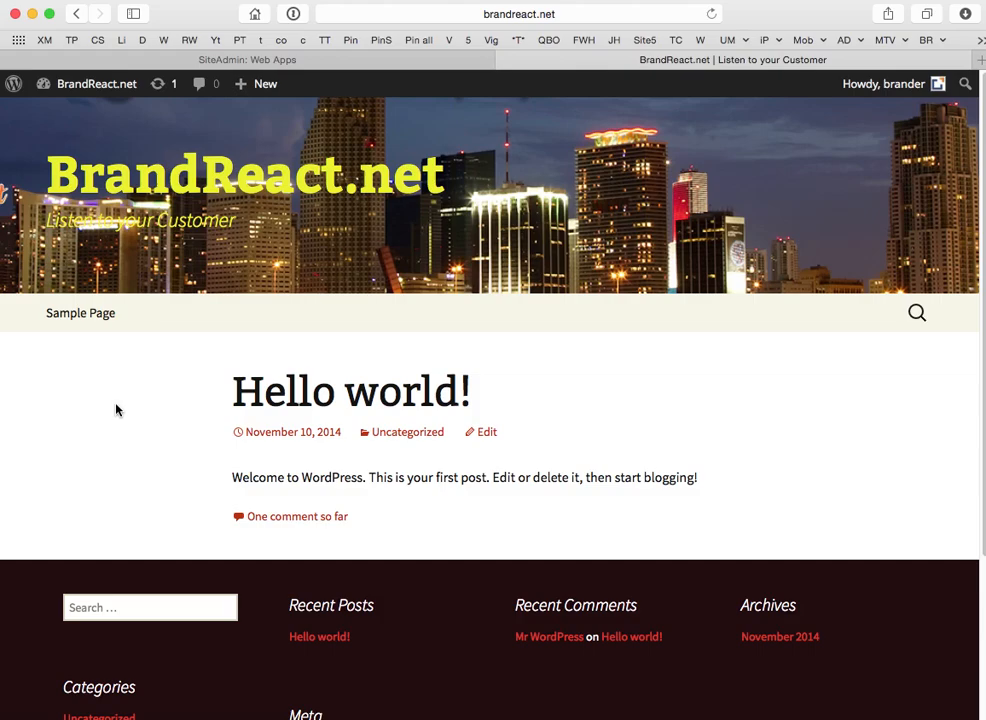
Return from the live front page to the admin Dashboard via the BrandReact.net menu.
mouse_move(87, 90)
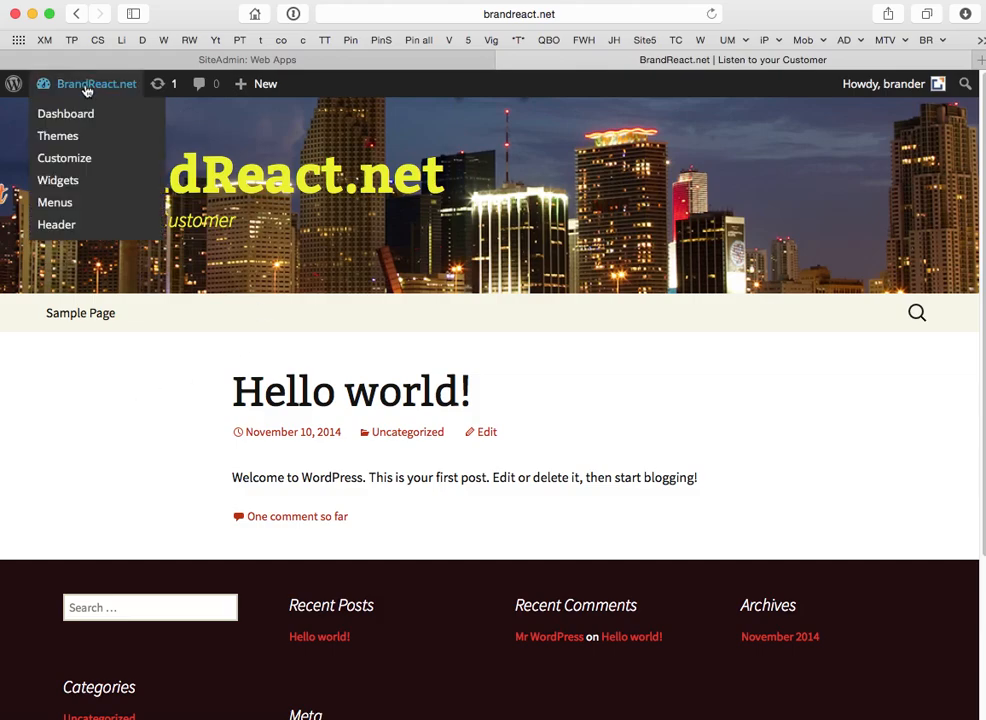
left_click(61, 116)
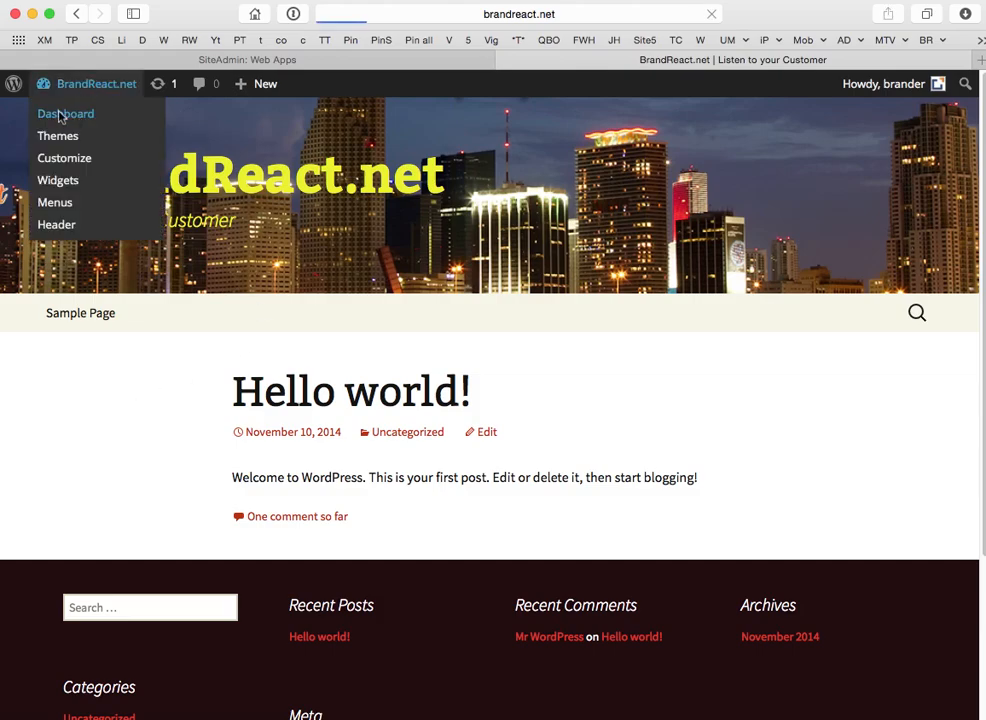